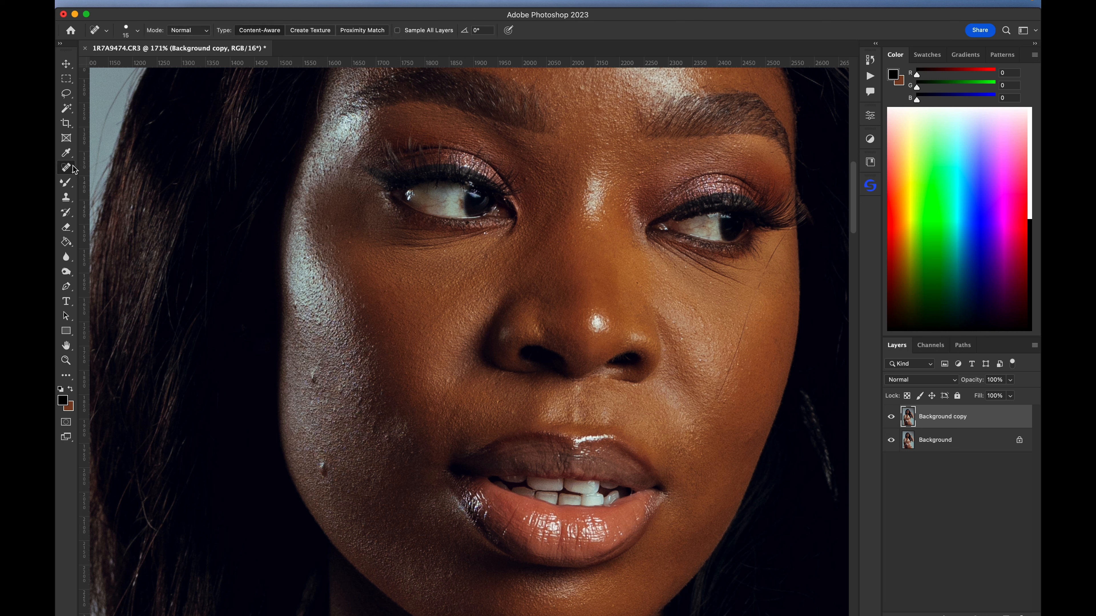
Heal the raised blemishes on the shadowed cheek using the Spot Healing Brush at size 9
{"action": "right_click", "coordinate": [71, 170]}
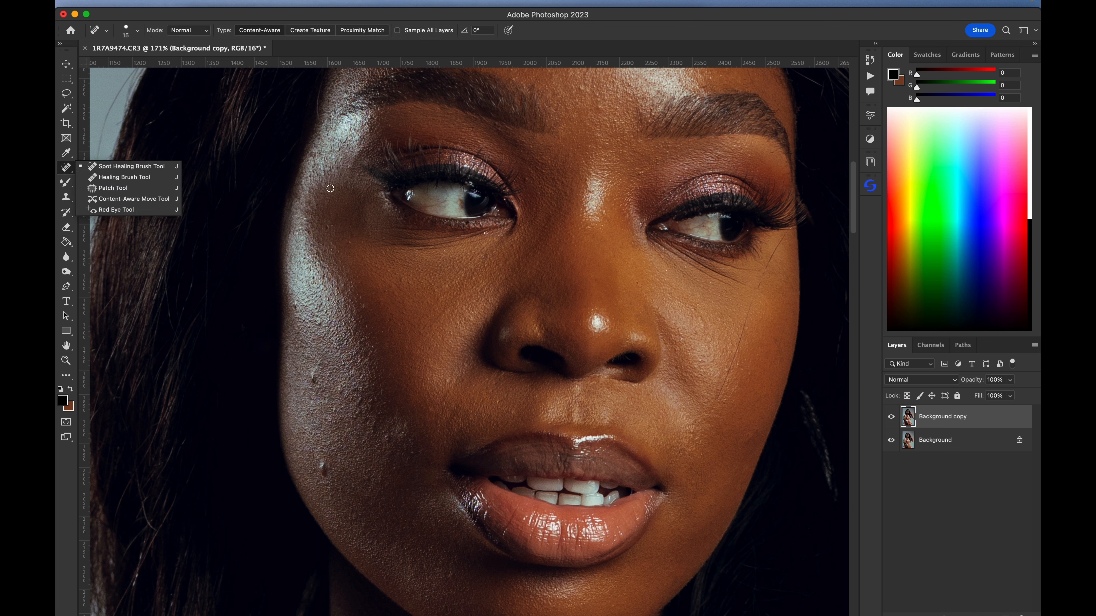
{"action": "left_click", "coordinate": [564, 31]}
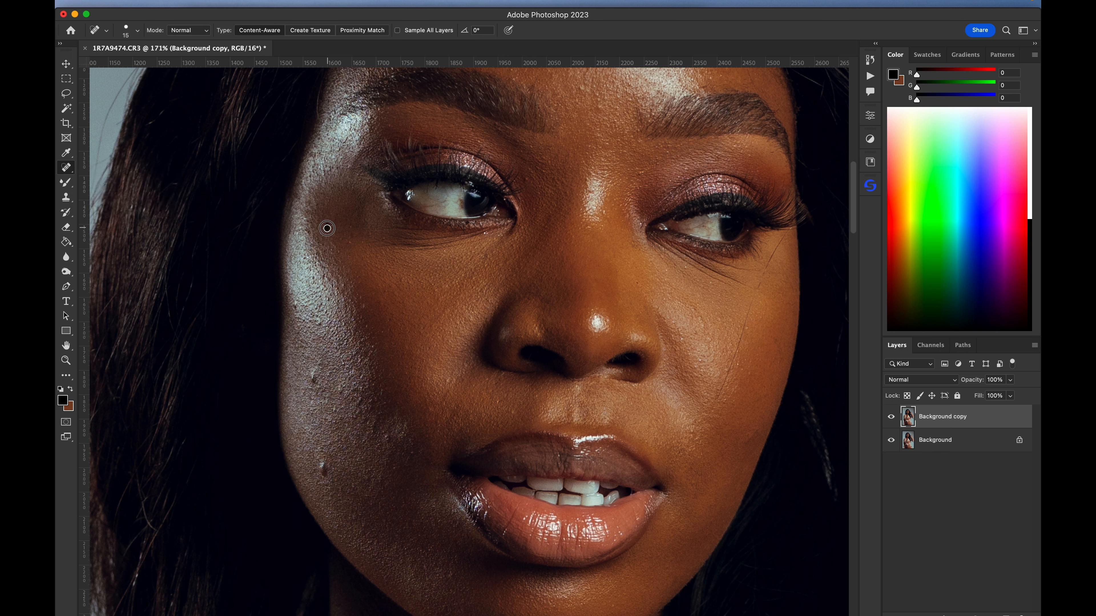
{"action": "left_click", "coordinate": [348, 245]}
{"action": "key", "text": "super+equal"}
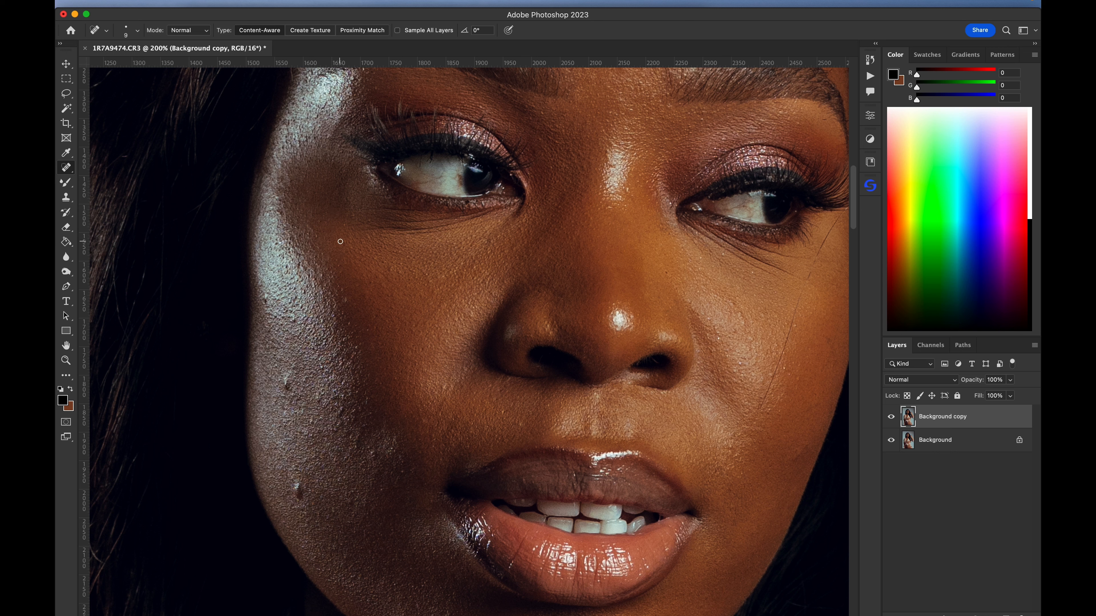
{"action": "scroll", "coordinate": [451, 177], "scroll_direction": "down", "scroll_amount": 5}
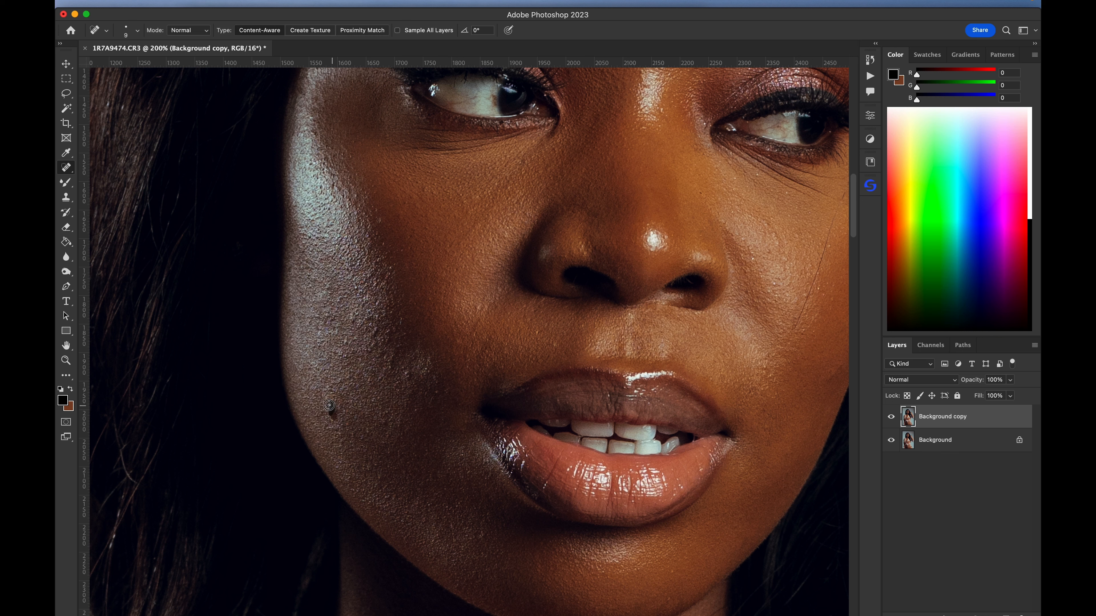
{"action": "left_click_drag", "start_coordinate": [327, 410], "coordinate": [335, 418]}
Switch to the Patch tool and patch the small marks on the brighter cheek beside the nose
{"action": "scroll", "coordinate": [495, 479], "scroll_direction": "down", "scroll_amount": 5}
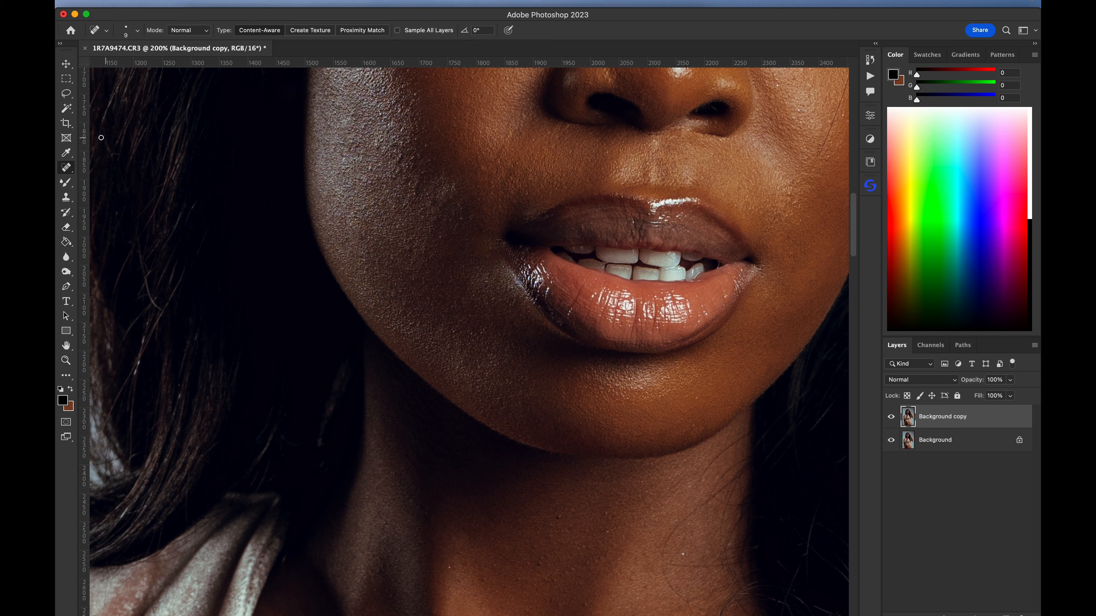
{"action": "right_click", "coordinate": [66, 168]}
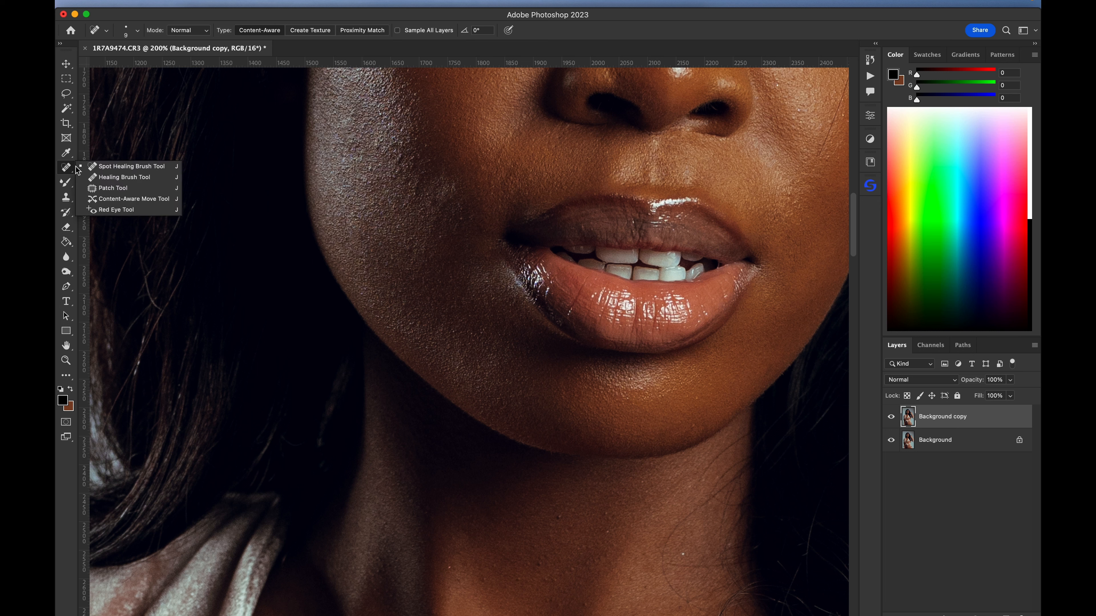
{"action": "left_click", "coordinate": [110, 188]}
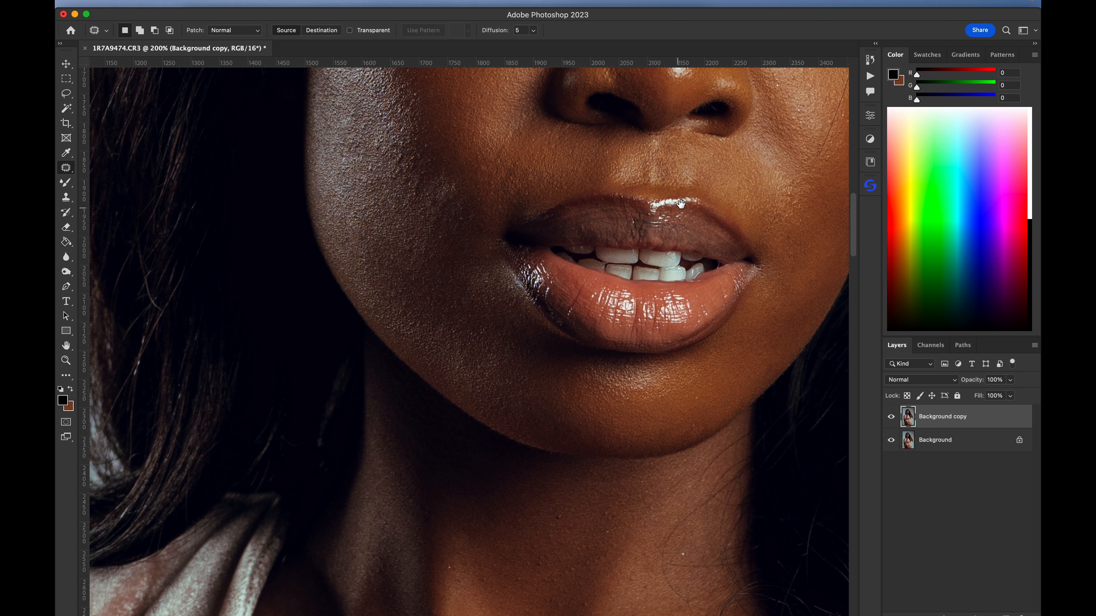
{"action": "left_click_drag", "start_coordinate": [681, 204], "coordinate": [547, 335]}
{"action": "mouse_move", "coordinate": [669, 185]}
{"action": "left_mouse_down"}
{"action": "mouse_move", "coordinate": [667, 201]}
{"action": "mouse_move", "coordinate": [677, 193]}
{"action": "mouse_move", "coordinate": [653, 176]}
{"action": "mouse_move", "coordinate": [724, 208]}
{"action": "left_mouse_up"}
{"action": "left_click", "coordinate": [696, 218]}
{"action": "left_click", "coordinate": [691, 201]}
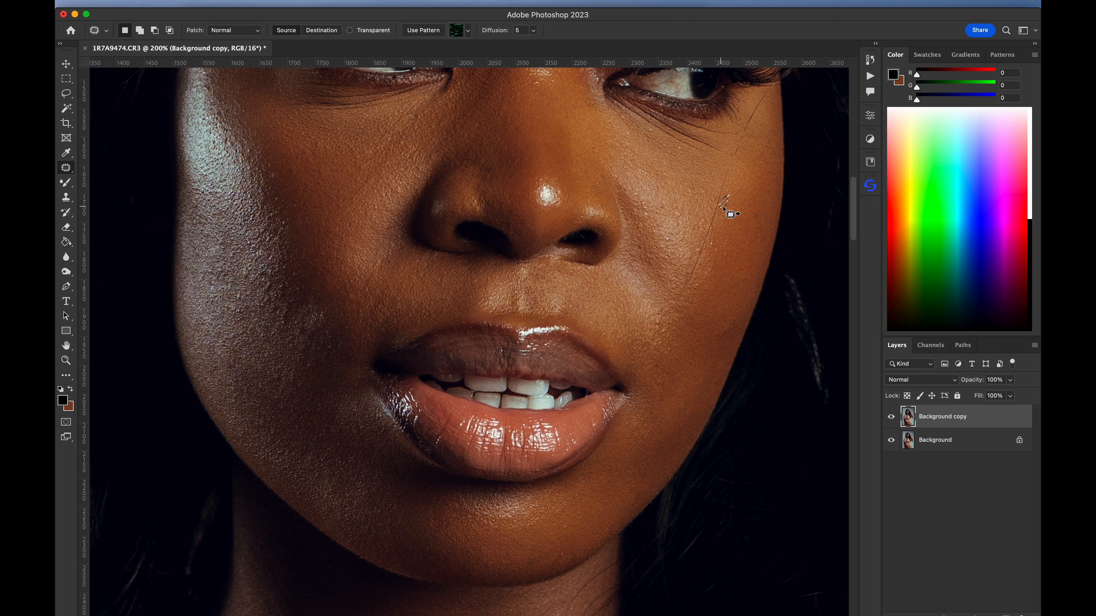
{"action": "left_click", "coordinate": [750, 208]}
Patch the small spot on the chin below the lower lip with clean nearby skin
{"action": "mouse_move", "coordinate": [675, 318]}
{"action": "left_mouse_down"}
{"action": "mouse_move", "coordinate": [665, 321]}
{"action": "mouse_move", "coordinate": [688, 190]}
{"action": "left_mouse_up"}
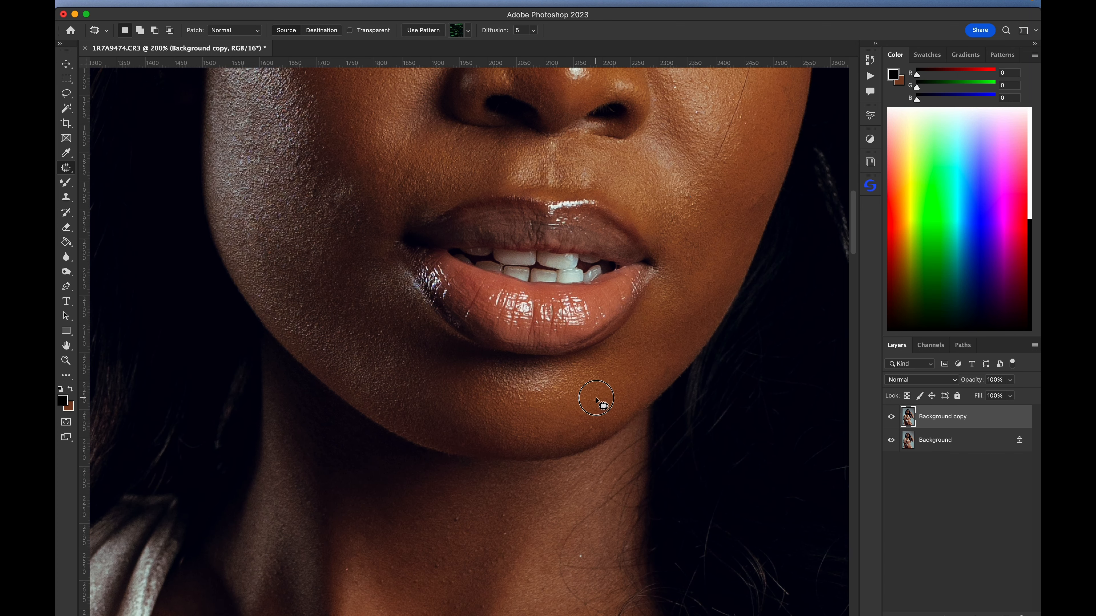
{"action": "left_click_drag", "start_coordinate": [594, 396], "coordinate": [636, 343]}
{"action": "left_click", "coordinate": [617, 358]}
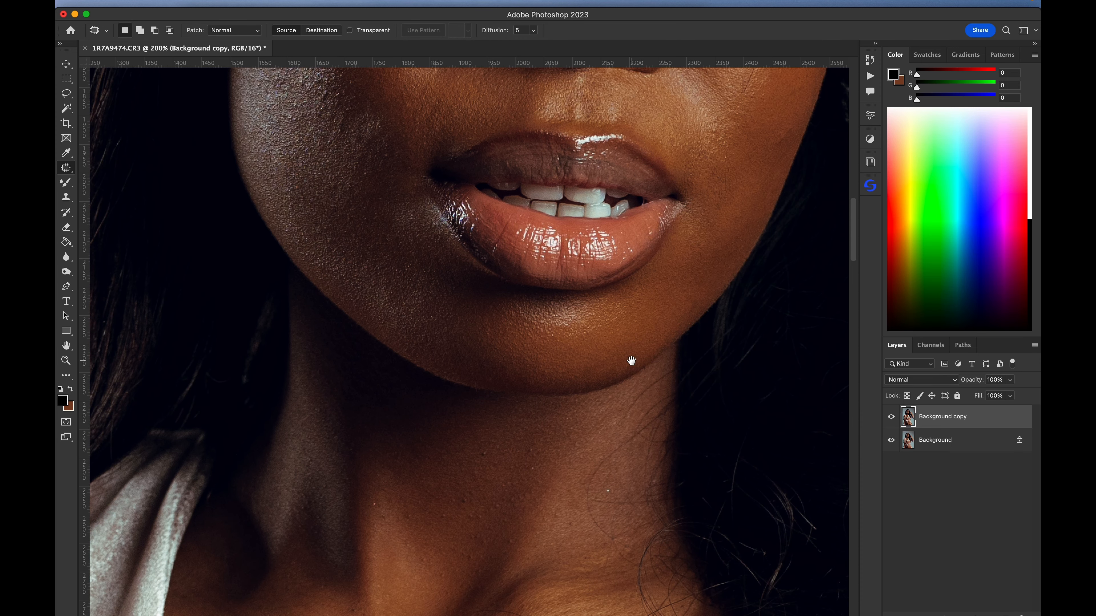
Patch the small dark spots across the front of the neck with clean neighbouring skin
{"action": "left_click_drag", "start_coordinate": [574, 385], "coordinate": [607, 326]}
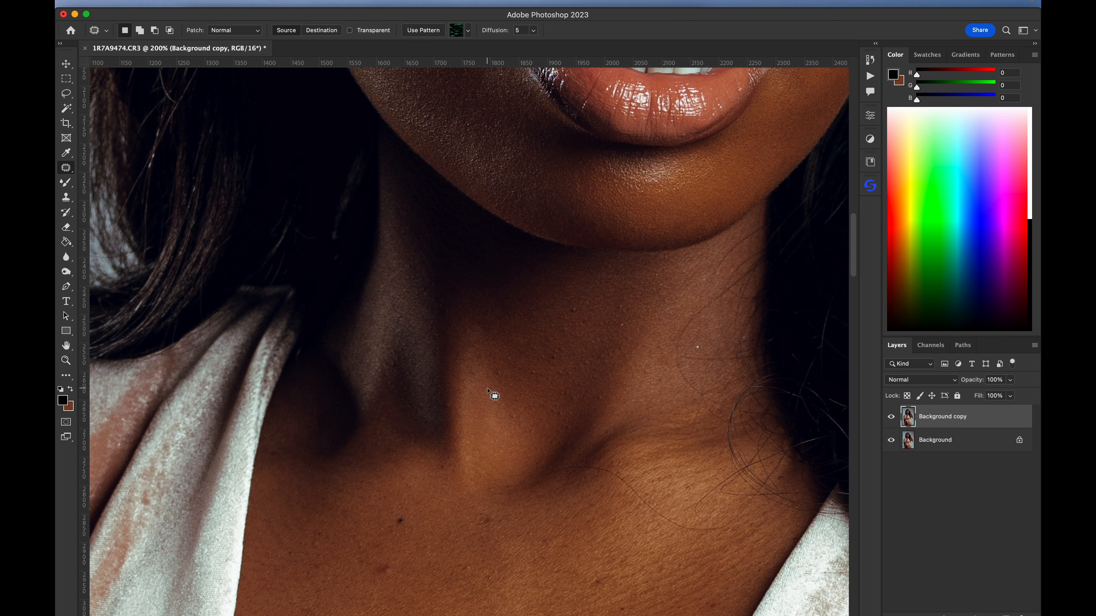
{"action": "left_click", "coordinate": [576, 309]}
{"action": "mouse_move", "coordinate": [609, 321]}
{"action": "left_mouse_down"}
{"action": "mouse_move", "coordinate": [628, 308]}
{"action": "mouse_move", "coordinate": [604, 322]}
{"action": "mouse_move", "coordinate": [636, 347]}
{"action": "mouse_move", "coordinate": [709, 354]}
{"action": "mouse_move", "coordinate": [705, 342]}
{"action": "mouse_move", "coordinate": [648, 367]}
{"action": "left_mouse_up"}
{"action": "key", "text": "ctrl+d"}
{"action": "key", "text": "ctrl+d"}
{"action": "left_click", "coordinate": [560, 357]}
{"action": "mouse_move", "coordinate": [565, 362]}
{"action": "left_mouse_down"}
{"action": "mouse_move", "coordinate": [546, 380]}
{"action": "mouse_move", "coordinate": [500, 375]}
{"action": "left_mouse_up"}
{"action": "left_click", "coordinate": [540, 368]}
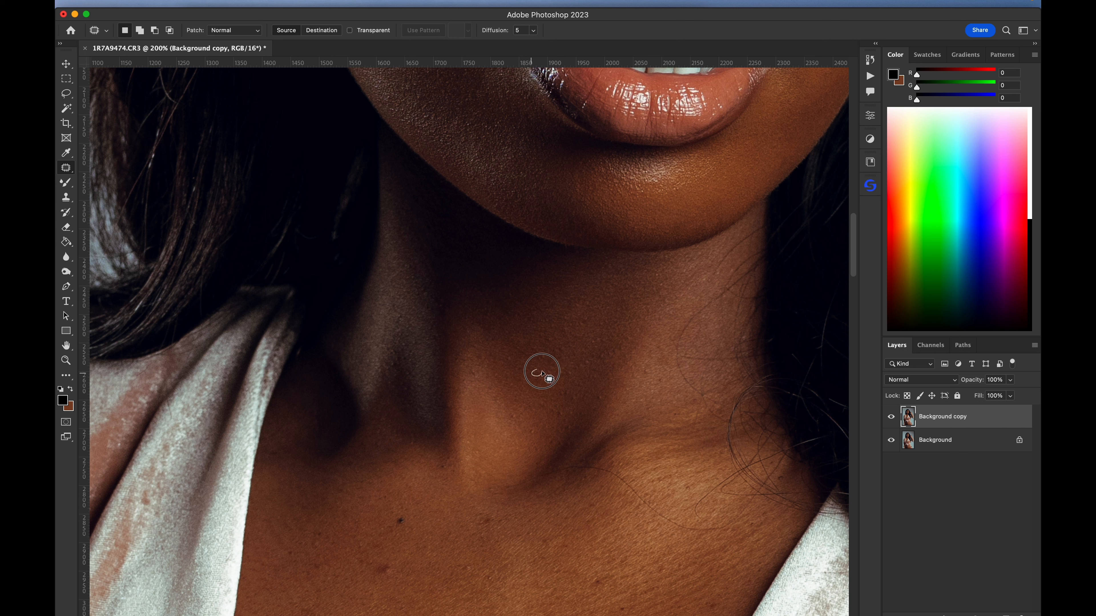
{"action": "left_click", "coordinate": [549, 378]}
{"action": "mouse_move", "coordinate": [549, 378]}
{"action": "left_mouse_down"}
{"action": "mouse_move", "coordinate": [575, 367]}
{"action": "mouse_move", "coordinate": [558, 374]}
{"action": "mouse_move", "coordinate": [578, 388]}
{"action": "mouse_move", "coordinate": [551, 374]}
{"action": "mouse_move", "coordinate": [567, 360]}
{"action": "left_mouse_up"}
{"action": "left_click", "coordinate": [550, 404]}
Patch the dark mole and nearby spots on the upper chest just below the neck
{"action": "mouse_move", "coordinate": [443, 432]}
{"action": "left_mouse_down"}
{"action": "mouse_move", "coordinate": [437, 458]}
{"action": "mouse_move", "coordinate": [436, 443]}
{"action": "mouse_move", "coordinate": [455, 431]}
{"action": "mouse_move", "coordinate": [432, 439]}
{"action": "mouse_move", "coordinate": [445, 447]}
{"action": "mouse_move", "coordinate": [457, 387]}
{"action": "left_mouse_up"}
{"action": "left_click", "coordinate": [455, 431]}
{"action": "left_click", "coordinate": [442, 459]}
{"action": "mouse_move", "coordinate": [438, 434]}
{"action": "left_mouse_down"}
{"action": "mouse_move", "coordinate": [428, 420]}
{"action": "mouse_move", "coordinate": [438, 435]}
{"action": "mouse_move", "coordinate": [489, 411]}
{"action": "left_mouse_up"}
{"action": "left_click", "coordinate": [452, 436]}
{"action": "left_click_drag", "start_coordinate": [553, 380], "coordinate": [540, 397]}
{"action": "left_click", "coordinate": [535, 374]}
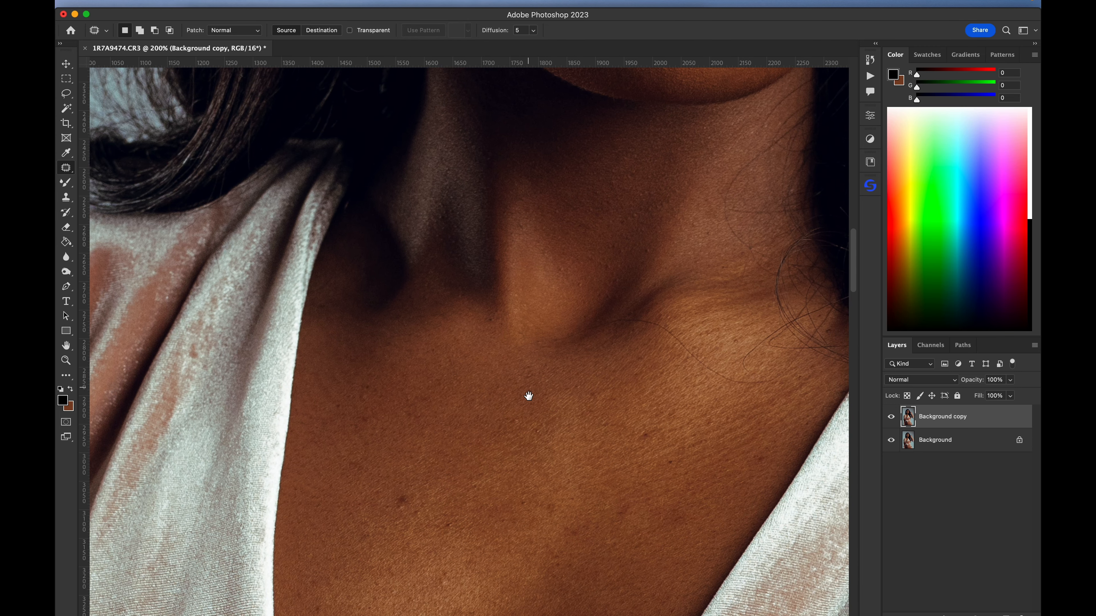
Patch the dark mole in the middle of the chest near the garment's bright edge
{"action": "scroll", "coordinate": [529, 394], "scroll_direction": "down", "scroll_amount": 2}
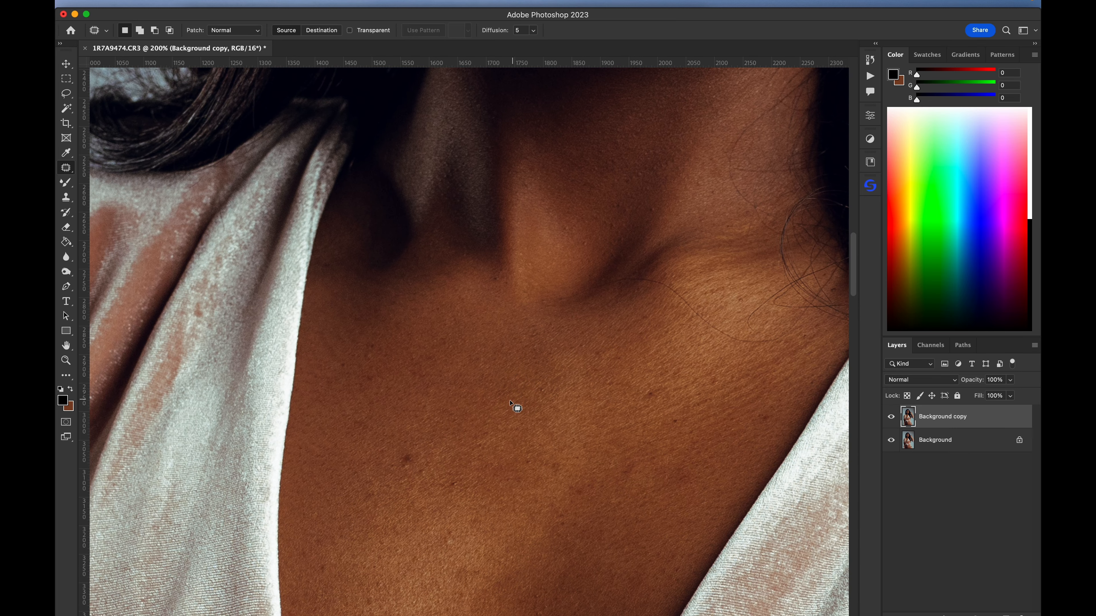
{"action": "scroll", "coordinate": [511, 401], "scroll_direction": "down", "scroll_amount": 3}
{"action": "mouse_move", "coordinate": [454, 412]}
{"action": "left_mouse_down"}
{"action": "mouse_move", "coordinate": [431, 412]}
{"action": "mouse_move", "coordinate": [444, 398]}
{"action": "mouse_move", "coordinate": [501, 448]}
{"action": "left_mouse_up"}
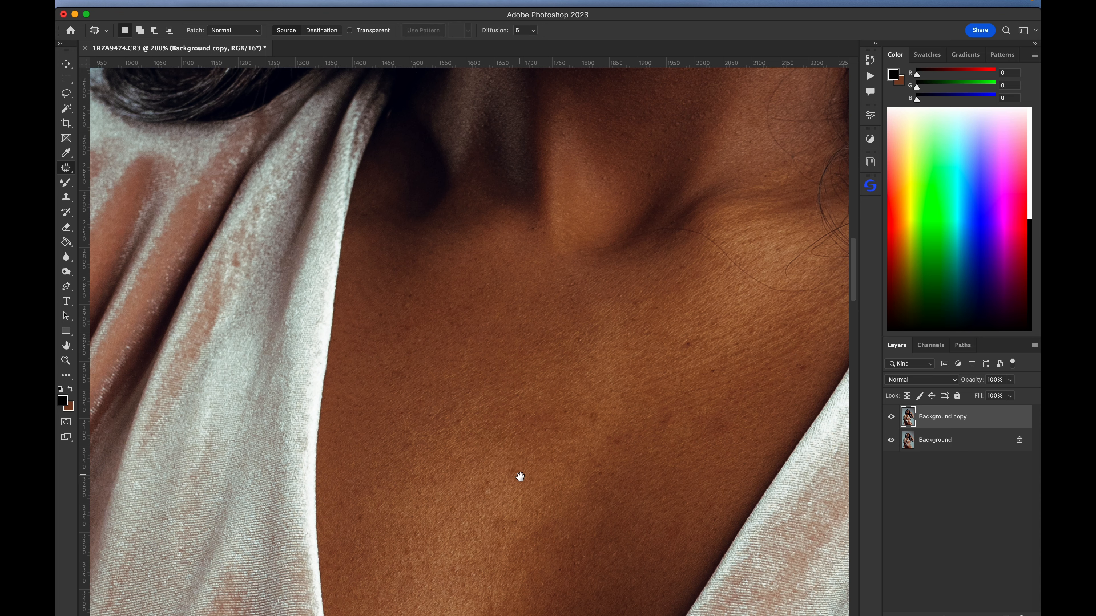
Patch the dark spots on the lower chest, between the two sides of the neckline
{"action": "scroll", "coordinate": [526, 441], "scroll_direction": "down", "scroll_amount": 3}
{"action": "scroll", "coordinate": [540, 435], "scroll_direction": "down", "scroll_amount": 4}
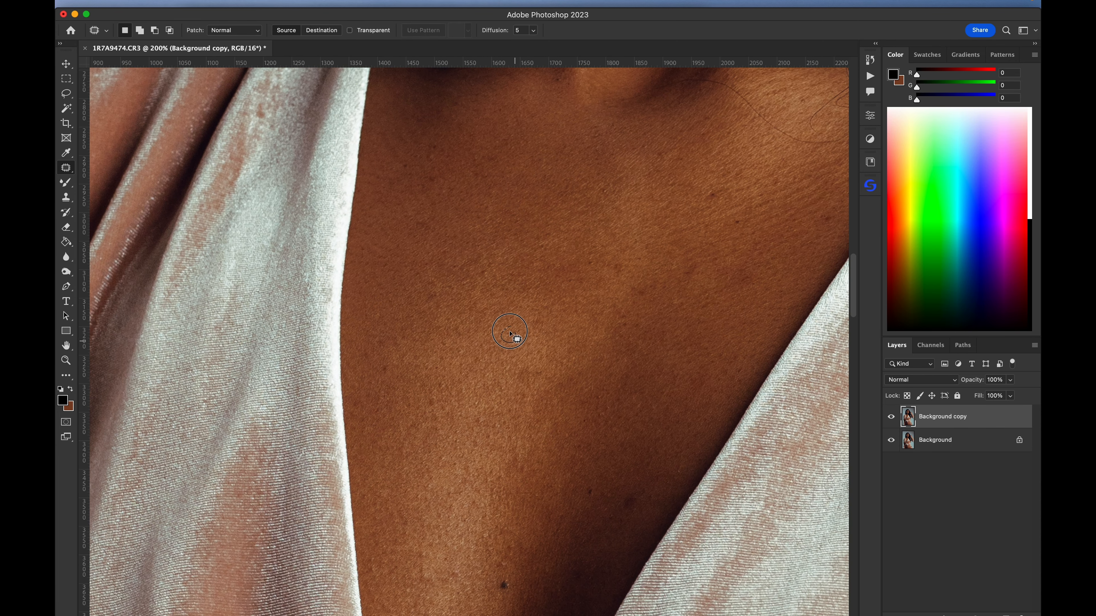
{"action": "scroll", "coordinate": [543, 363], "scroll_direction": "down", "scroll_amount": 5}
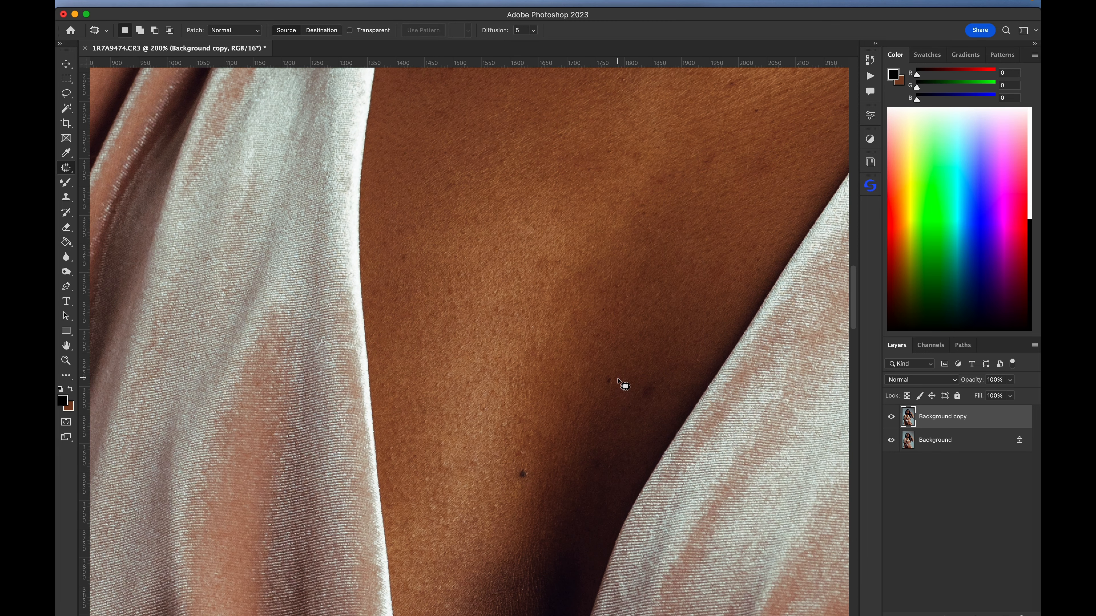
{"action": "mouse_move", "coordinate": [615, 379]}
{"action": "left_mouse_down"}
{"action": "mouse_move", "coordinate": [651, 381]}
{"action": "mouse_move", "coordinate": [652, 405]}
{"action": "mouse_move", "coordinate": [670, 375]}
{"action": "mouse_move", "coordinate": [623, 368]}
{"action": "mouse_move", "coordinate": [656, 362]}
{"action": "left_mouse_up"}
{"action": "key", "text": "ctrl+d"}
{"action": "scroll", "coordinate": [544, 384], "scroll_direction": "down", "scroll_amount": 3}
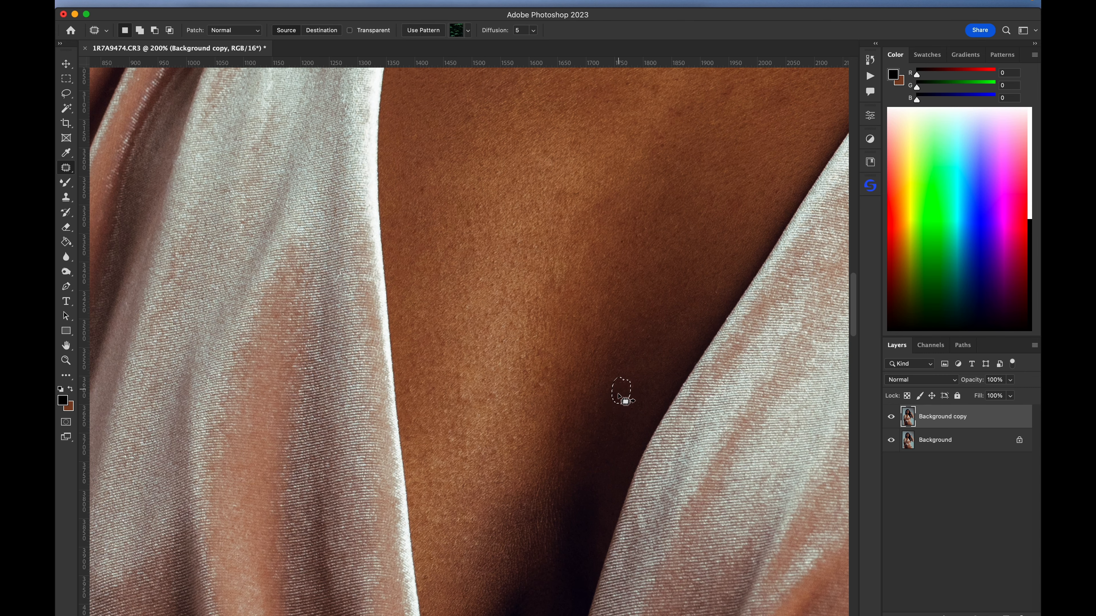
Patch the scattered dark spots on the chest beside the shaded edge of the neckline
{"action": "left_click_drag", "start_coordinate": [714, 274], "coordinate": [623, 260]}
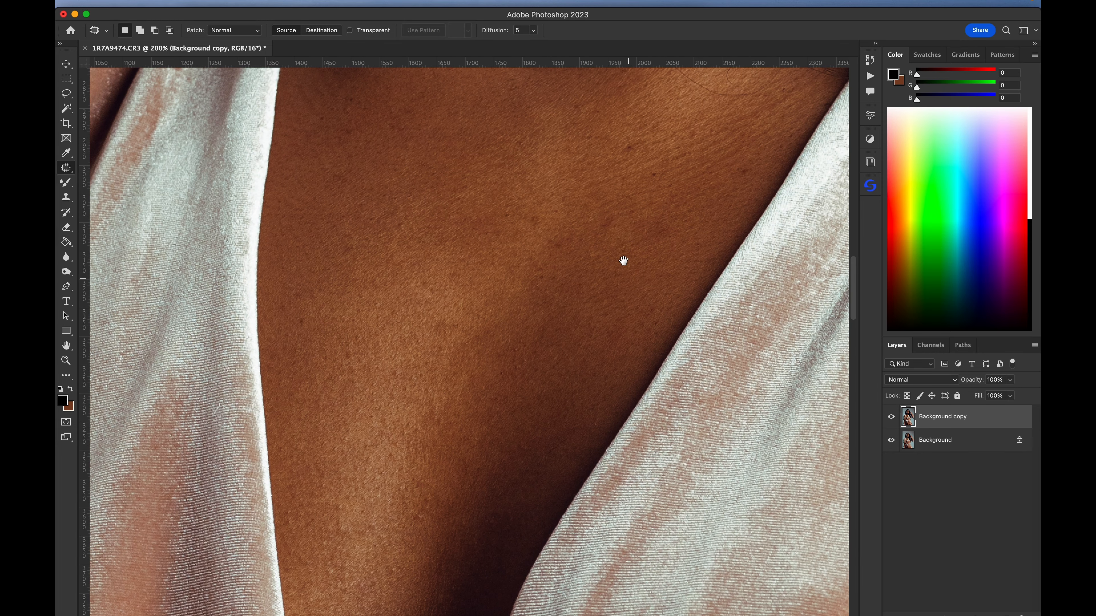
{"action": "left_click", "coordinate": [607, 215]}
{"action": "left_click", "coordinate": [553, 235]}
{"action": "left_click_drag", "start_coordinate": [536, 221], "coordinate": [538, 226]}
{"action": "left_click", "coordinate": [545, 232]}
{"action": "left_click", "coordinate": [544, 218]}
{"action": "mouse_move", "coordinate": [645, 142]}
{"action": "left_mouse_down"}
{"action": "mouse_move", "coordinate": [640, 151]}
{"action": "mouse_move", "coordinate": [673, 161]}
{"action": "left_mouse_up"}
Patch the remaining spots along the neckline's edge on the upper chest and clear the selection
{"action": "left_click_drag", "start_coordinate": [634, 250], "coordinate": [601, 364]}
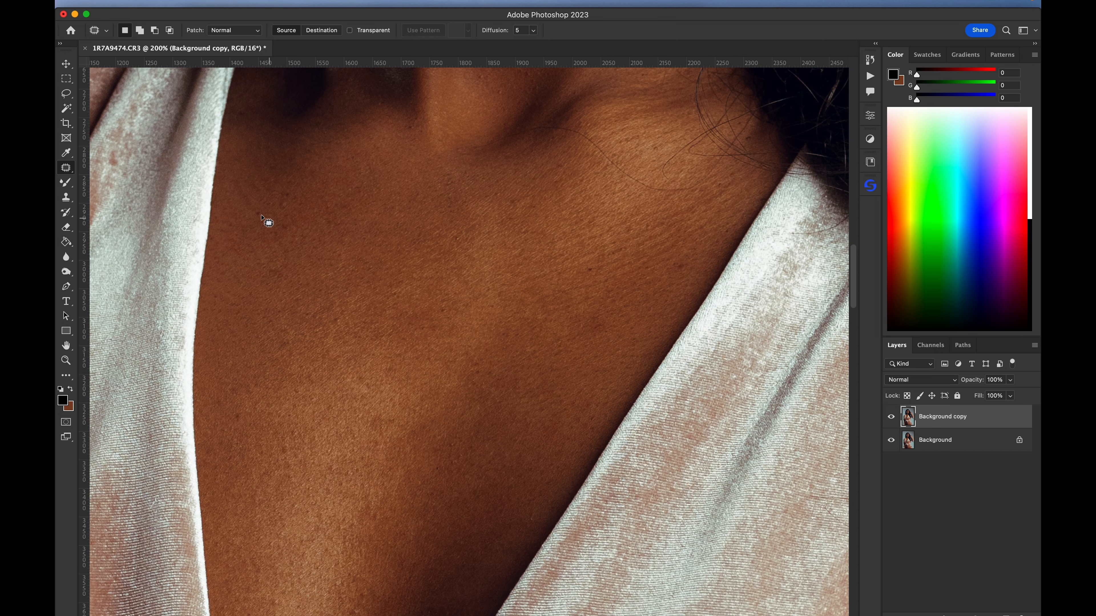
{"action": "mouse_move", "coordinate": [615, 314]}
{"action": "left_mouse_down"}
{"action": "mouse_move", "coordinate": [575, 329]}
{"action": "mouse_move", "coordinate": [602, 322]}
{"action": "mouse_move", "coordinate": [593, 363]}
{"action": "left_mouse_up"}
{"action": "mouse_move", "coordinate": [690, 250]}
{"action": "left_mouse_down"}
{"action": "mouse_move", "coordinate": [673, 257]}
{"action": "mouse_move", "coordinate": [682, 262]}
{"action": "left_mouse_up"}
{"action": "mouse_move", "coordinate": [600, 323]}
{"action": "left_mouse_down"}
{"action": "mouse_move", "coordinate": [585, 329]}
{"action": "mouse_move", "coordinate": [599, 355]}
{"action": "left_mouse_up"}
{"action": "key", "text": "super+d"}
Switch back to the Spot Healing Brush and remove the long stray hair running from the outer eye corner down the cheek
{"action": "scroll", "coordinate": [591, 314], "scroll_direction": "up", "scroll_amount": 10}
{"action": "scroll", "coordinate": [611, 320], "scroll_direction": "up", "scroll_amount": 10}
{"action": "scroll", "coordinate": [611, 320], "scroll_direction": "right", "scroll_amount": 4}
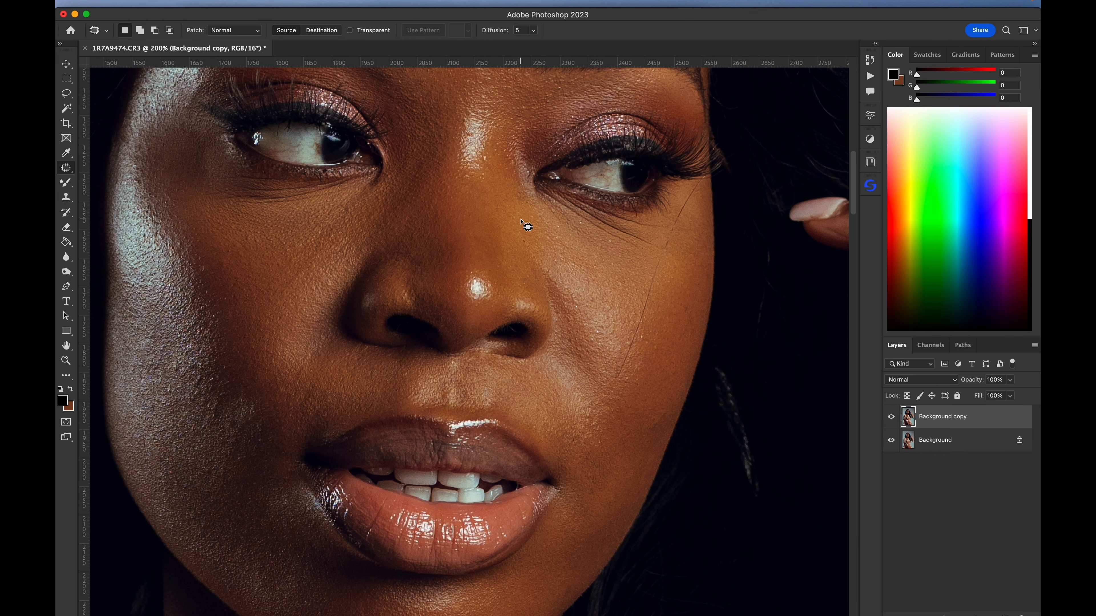
{"action": "key", "text": "shift+j"}
{"action": "key", "text": "shift+j"}
{"action": "key", "text": "shift+j"}
{"action": "key", "text": "shift+j"}
{"action": "key", "text": "shift+j"}
{"action": "key", "text": "shift+j"}
{"action": "key", "text": "shift+j"}
{"action": "key", "text": "shift+j"}
{"action": "key", "text": "shift+j"}
{"action": "key", "text": "shift+j"}
{"action": "key", "text": "shift+j"}
{"action": "key", "text": "shift+j"}
{"action": "key", "text": "shift+j"}
{"action": "key", "text": "shift+j"}
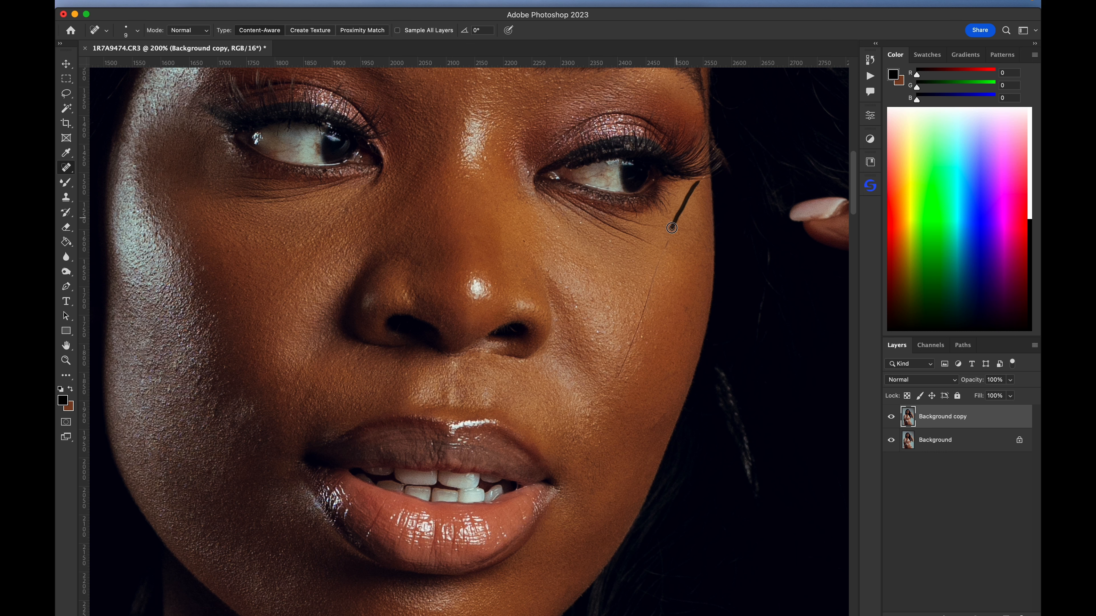
{"action": "left_click_drag", "start_coordinate": [653, 272], "coordinate": [650, 290]}
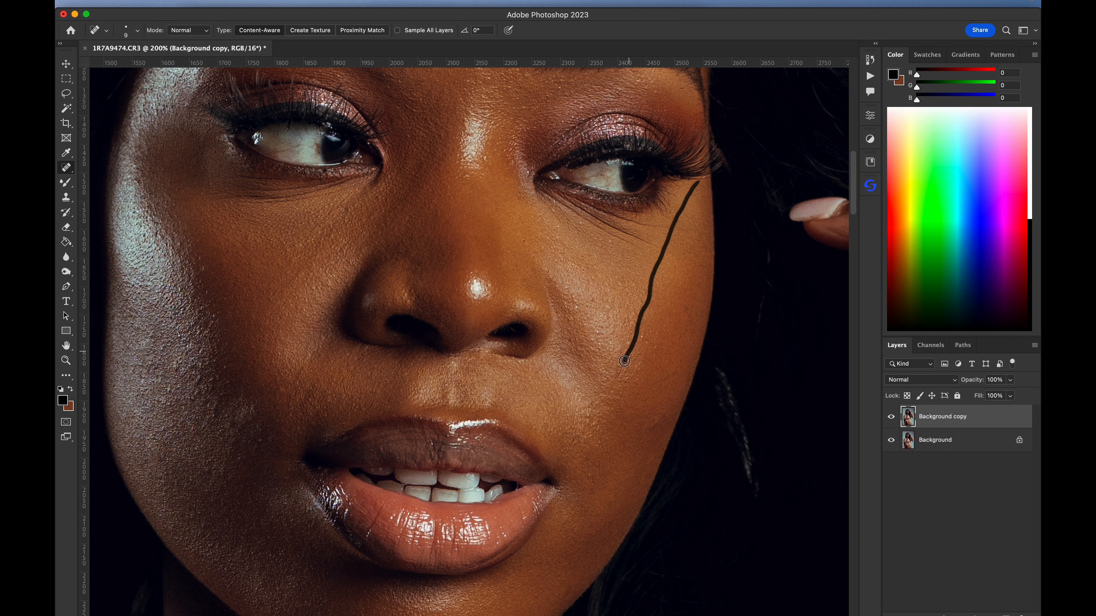
{"action": "left_click_drag", "start_coordinate": [617, 379], "coordinate": [616, 384]}
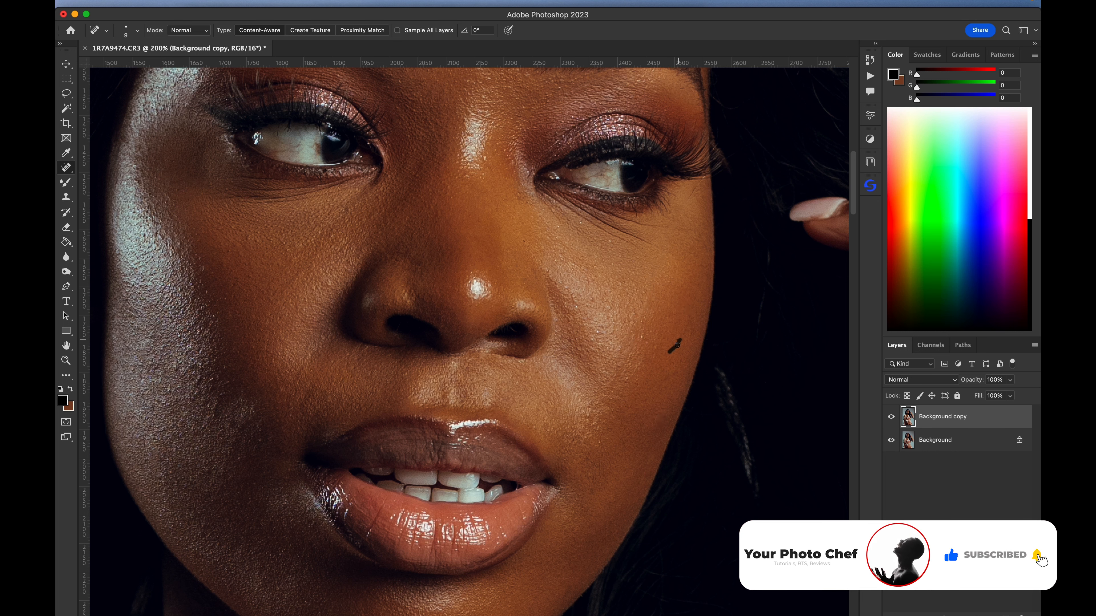
Heal the small bumps on the forehead above the brows with the Spot Healing Brush
{"action": "scroll", "coordinate": [477, 282], "scroll_direction": "up", "scroll_amount": 5}
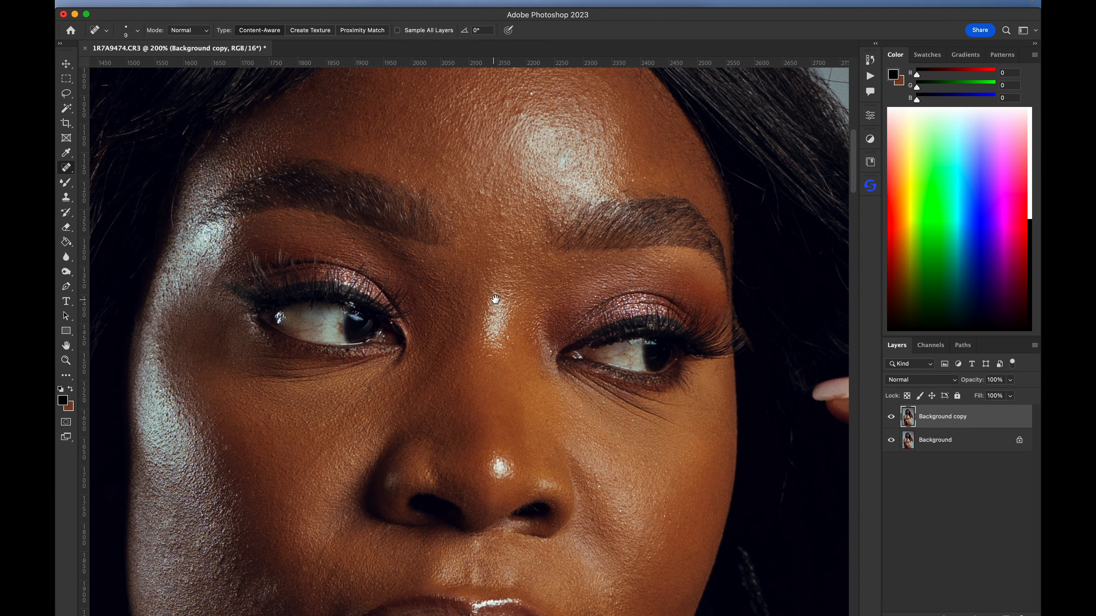
{"action": "scroll", "coordinate": [495, 298], "scroll_direction": "up", "scroll_amount": 3}
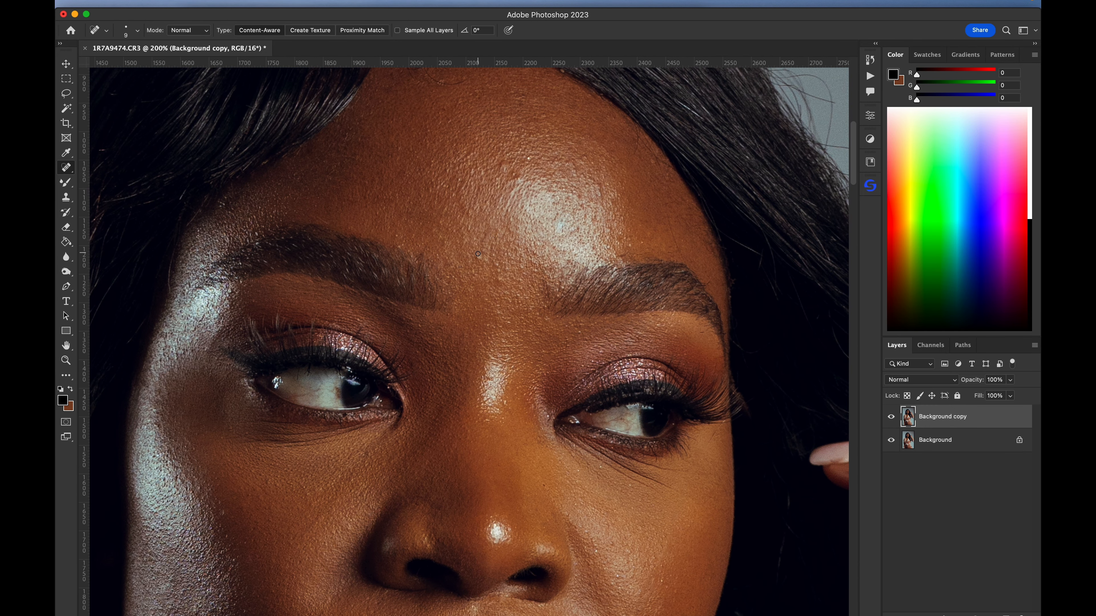
{"action": "left_click", "coordinate": [500, 165]}
{"action": "left_click", "coordinate": [514, 181]}
Remove the loose short hairs and dark marks along the top of the forehead at the hairline
{"action": "scroll", "coordinate": [624, 196], "scroll_direction": "up", "scroll_amount": 5}
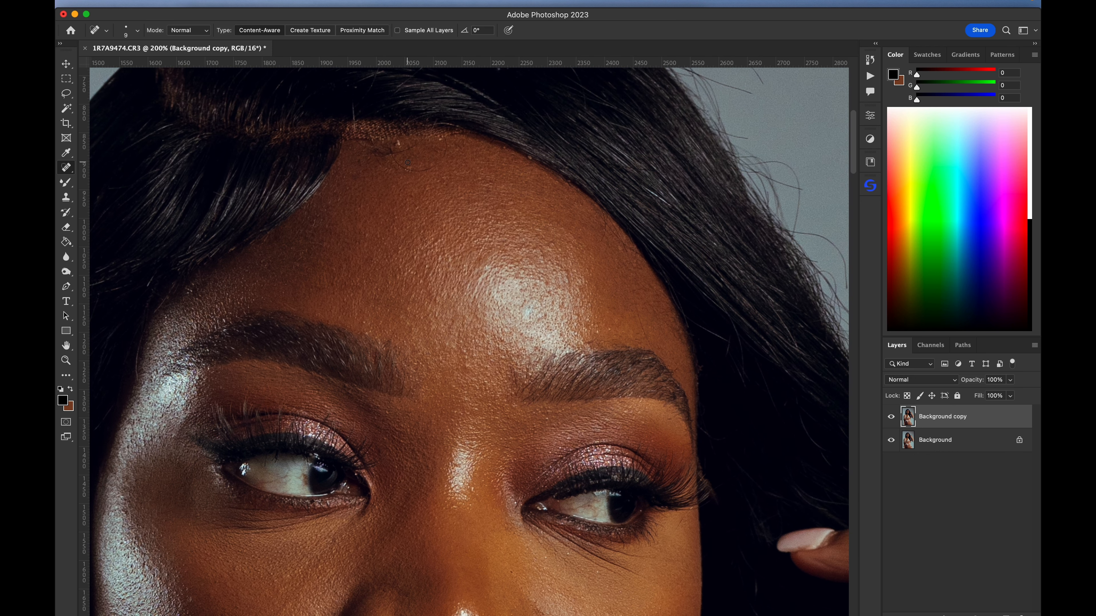
{"action": "mouse_move", "coordinate": [388, 148]}
{"action": "left_mouse_down"}
{"action": "mouse_move", "coordinate": [401, 168]}
{"action": "mouse_move", "coordinate": [420, 170]}
{"action": "mouse_move", "coordinate": [441, 161]}
{"action": "mouse_move", "coordinate": [448, 128]}
{"action": "mouse_move", "coordinate": [433, 161]}
{"action": "left_mouse_up"}
{"action": "left_click_drag", "start_coordinate": [413, 146], "coordinate": [353, 145]}
Heal the remaining small spots on the forehead near the hair's edge
{"action": "scroll", "coordinate": [457, 164], "scroll_direction": "right", "scroll_amount": 5}
{"action": "scroll", "coordinate": [457, 164], "scroll_direction": "down", "scroll_amount": 2}
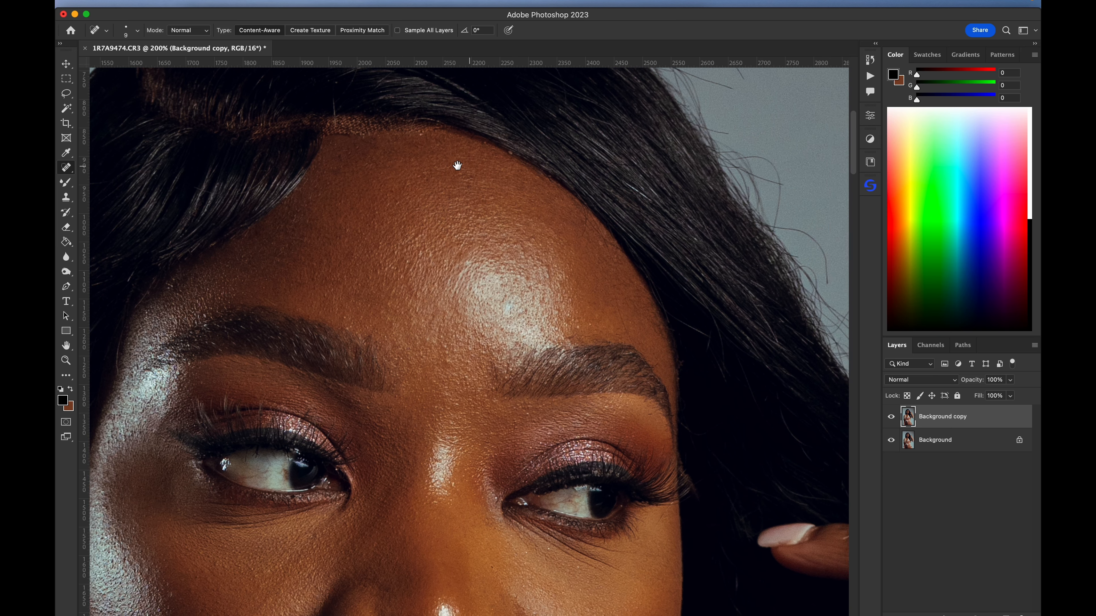
{"action": "mouse_move", "coordinate": [555, 276]}
{"action": "left_mouse_down"}
{"action": "mouse_move", "coordinate": [576, 323]}
{"action": "mouse_move", "coordinate": [520, 311]}
{"action": "left_mouse_up"}
{"action": "mouse_move", "coordinate": [525, 211]}
{"action": "left_mouse_down"}
{"action": "mouse_move", "coordinate": [525, 184]}
{"action": "mouse_move", "coordinate": [540, 215]}
{"action": "mouse_move", "coordinate": [522, 216]}
{"action": "mouse_move", "coordinate": [535, 209]}
{"action": "left_mouse_up"}
{"action": "mouse_move", "coordinate": [525, 265]}
{"action": "left_mouse_down"}
{"action": "mouse_move", "coordinate": [558, 245]}
{"action": "mouse_move", "coordinate": [587, 196]}
{"action": "left_mouse_up"}
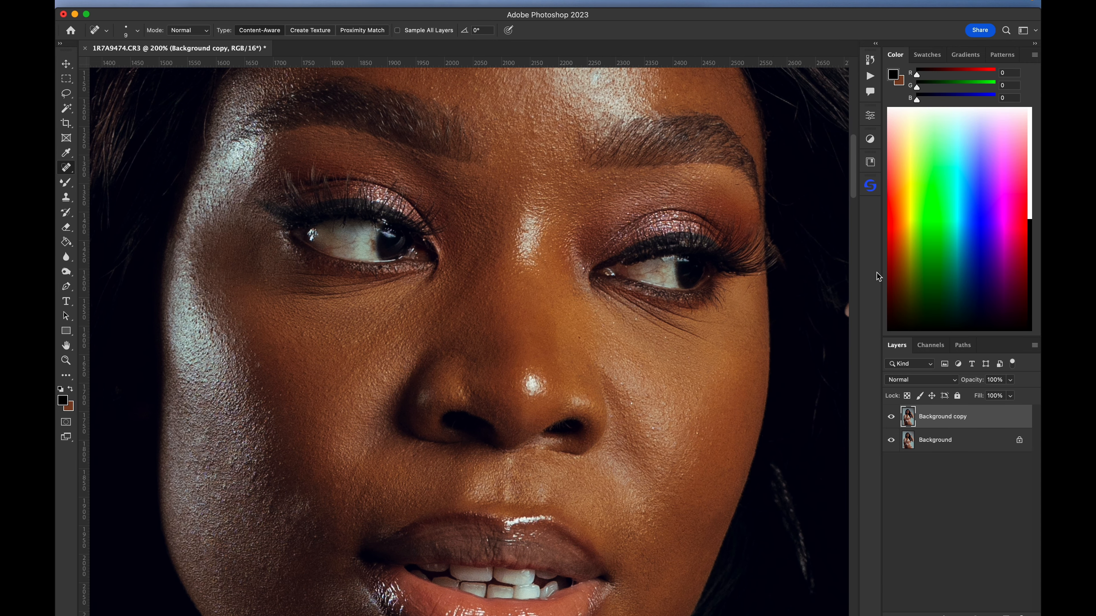
Toggle the Background copy layer's visibility to compare with the original, and heal small spots on the brighter cheek
{"action": "left_click", "coordinate": [891, 419]}
{"action": "left_click", "coordinate": [891, 419]}
{"action": "left_click", "coordinate": [645, 396]}
{"action": "mouse_move", "coordinate": [673, 460]}
{"action": "left_mouse_down"}
{"action": "mouse_move", "coordinate": [671, 480]}
{"action": "mouse_move", "coordinate": [687, 477]}
{"action": "left_mouse_up"}
Heal the small bumps in the middle of the shadowed cheek with the Spot Healing Brush
{"action": "left_click_drag", "start_coordinate": [595, 499], "coordinate": [689, 444]}
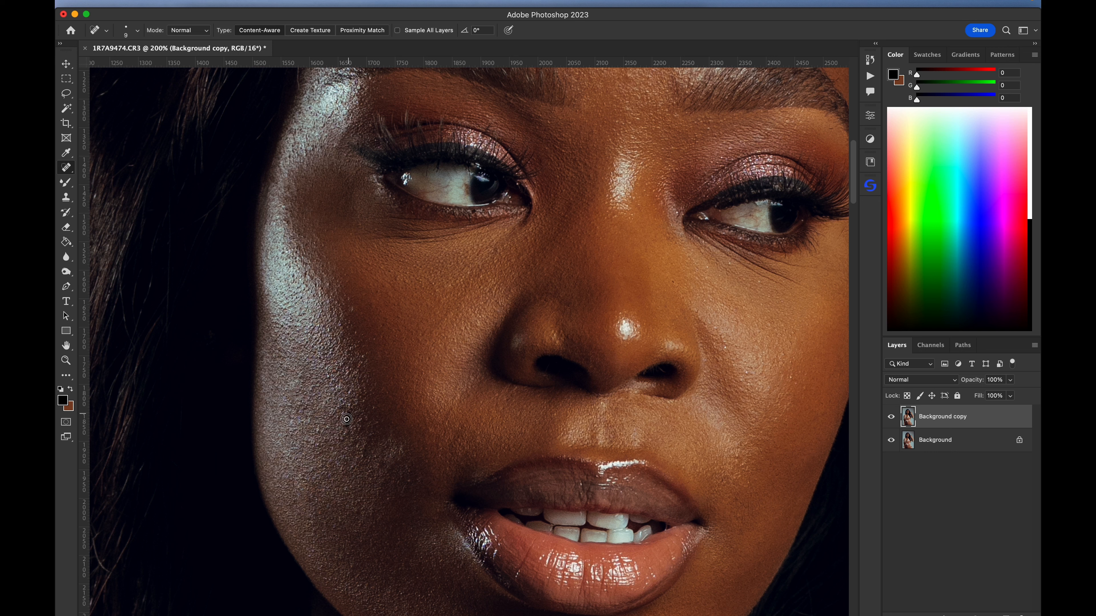
{"action": "left_click_drag", "start_coordinate": [347, 403], "coordinate": [358, 425]}
{"action": "left_click_drag", "start_coordinate": [357, 418], "coordinate": [364, 424]}
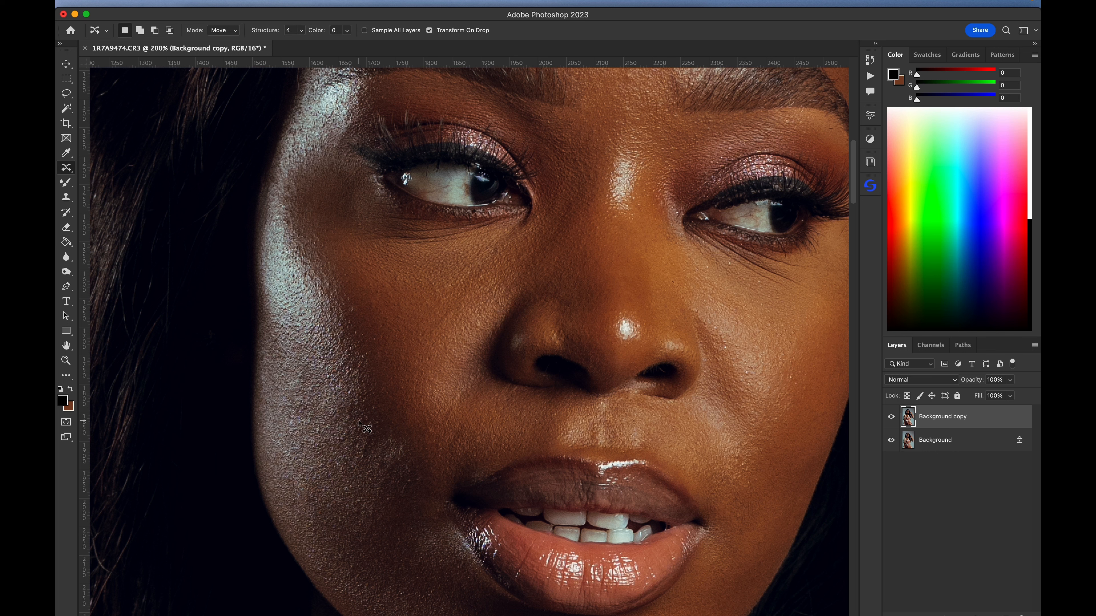
Switch to the Patch tool and patch the rough bumps on the lower shadowed cheek
{"action": "key", "text": "shift+j"}
{"action": "key", "text": "shift+j"}
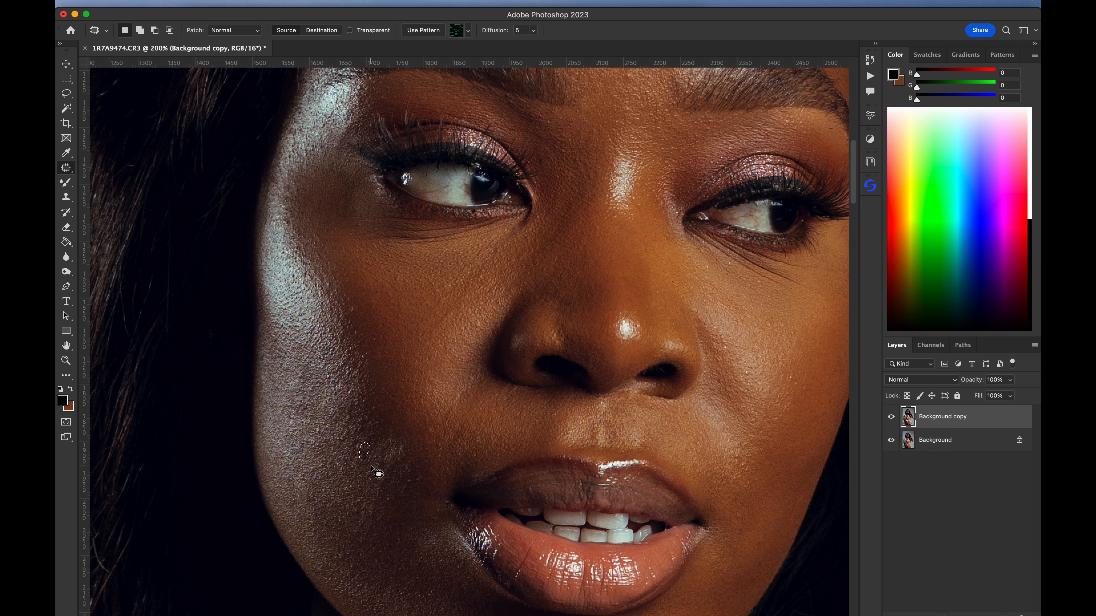
{"action": "mouse_move", "coordinate": [377, 449]}
{"action": "left_mouse_down"}
{"action": "mouse_move", "coordinate": [365, 452]}
{"action": "mouse_move", "coordinate": [380, 454]}
{"action": "left_mouse_up"}
{"action": "left_click", "coordinate": [367, 448]}
Patch the blemish on the upper shadowed cheek below the eye and zoom out to view the whole portrait
{"action": "left_click_drag", "start_coordinate": [377, 345], "coordinate": [386, 411]}
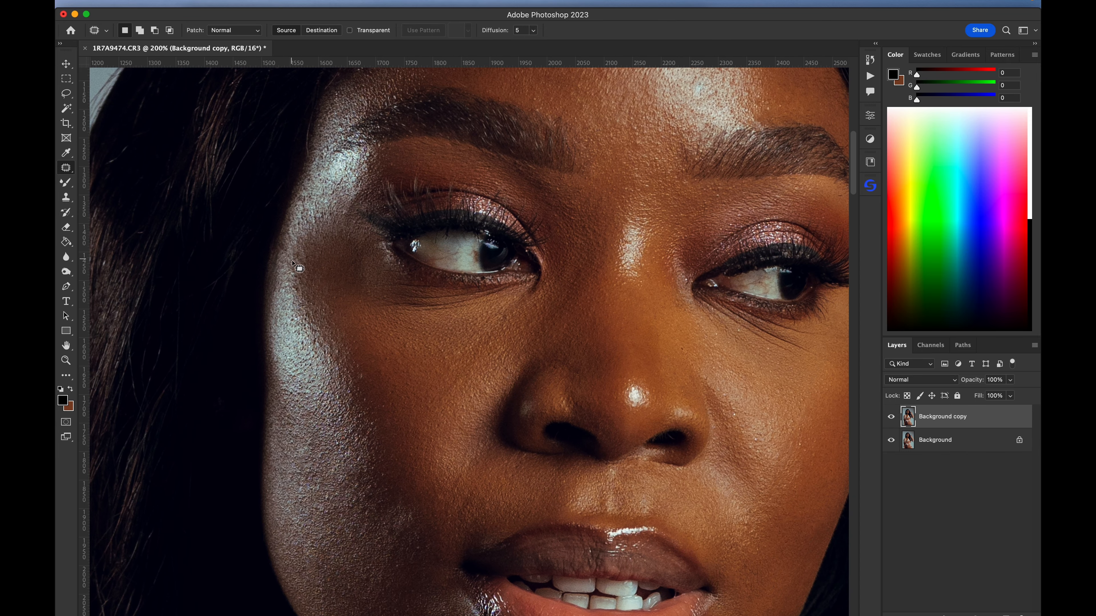
{"action": "scroll", "coordinate": [327, 289], "scroll_direction": "up", "scroll_amount": 5}
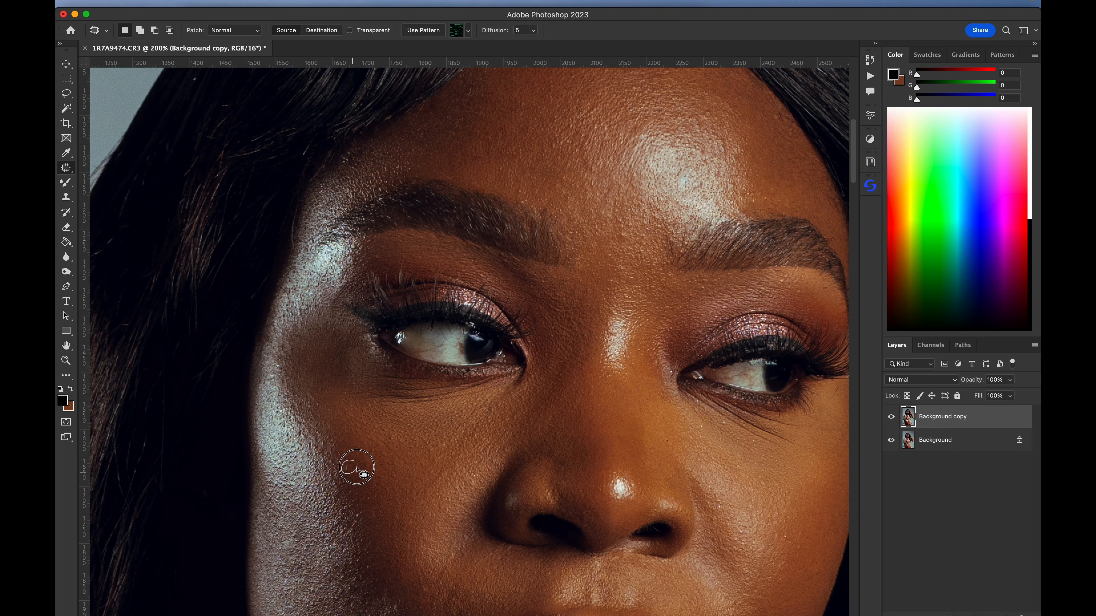
{"action": "left_click_drag", "start_coordinate": [461, 408], "coordinate": [483, 344]}
{"action": "scroll", "coordinate": [472, 350], "scroll_direction": "down", "scroll_amount": 2}
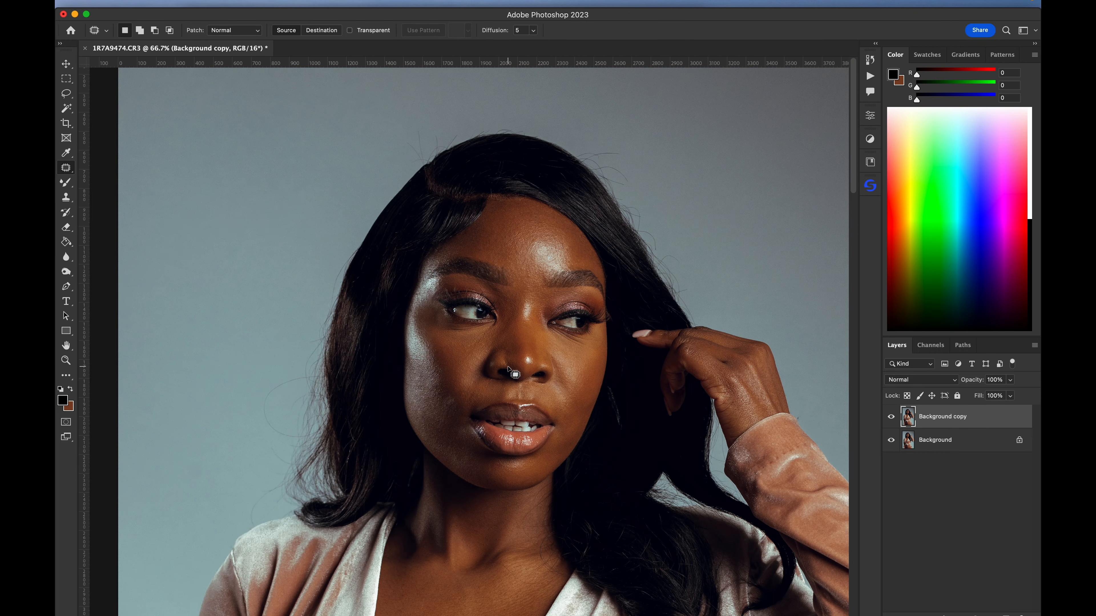
Examine the face, neck, chest and clothing at 100% for remaining blemishes
{"action": "scroll", "coordinate": [496, 368], "scroll_direction": "up", "scroll_amount": 1}
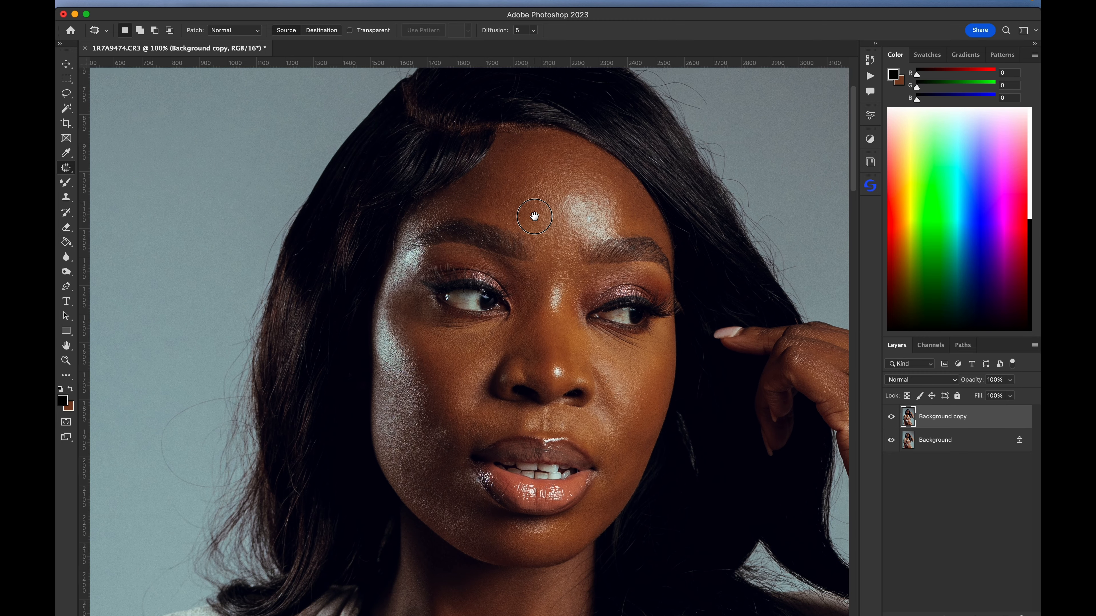
{"action": "left_click_drag", "start_coordinate": [533, 215], "coordinate": [538, 235]}
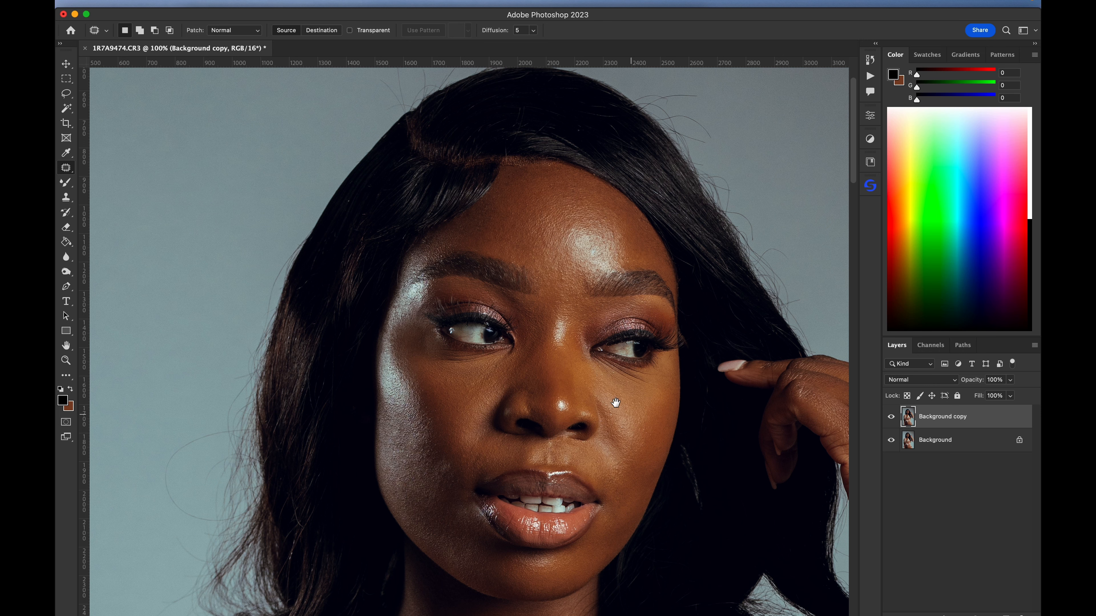
{"action": "left_click_drag", "start_coordinate": [615, 403], "coordinate": [420, 179]}
{"action": "scroll", "coordinate": [421, 215], "scroll_direction": "down", "scroll_amount": 10}
{"action": "scroll", "coordinate": [460, 238], "scroll_direction": "left", "scroll_amount": 10}
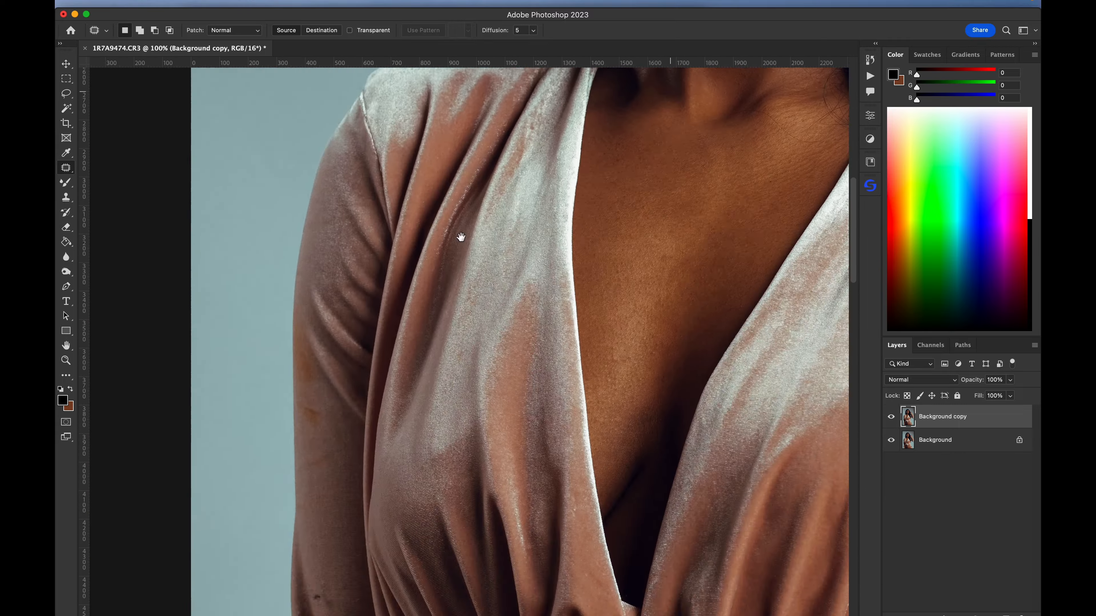
{"action": "scroll", "coordinate": [420, 220], "scroll_direction": "up", "scroll_amount": 10}
{"action": "scroll", "coordinate": [460, 225], "scroll_direction": "right", "scroll_amount": 10}
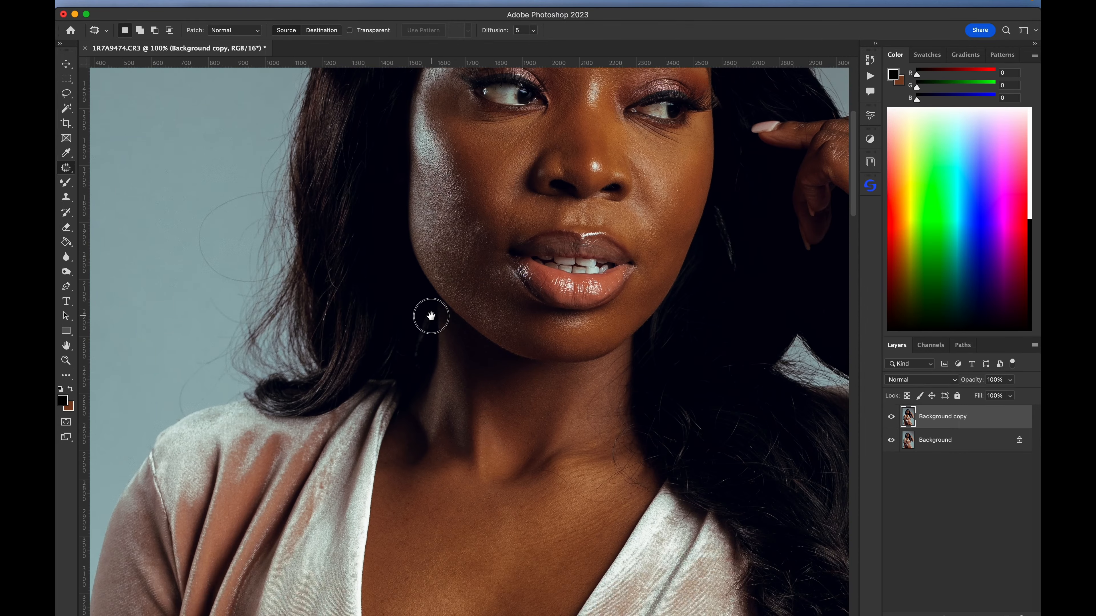
{"action": "left_click_drag", "start_coordinate": [431, 316], "coordinate": [399, 453]}
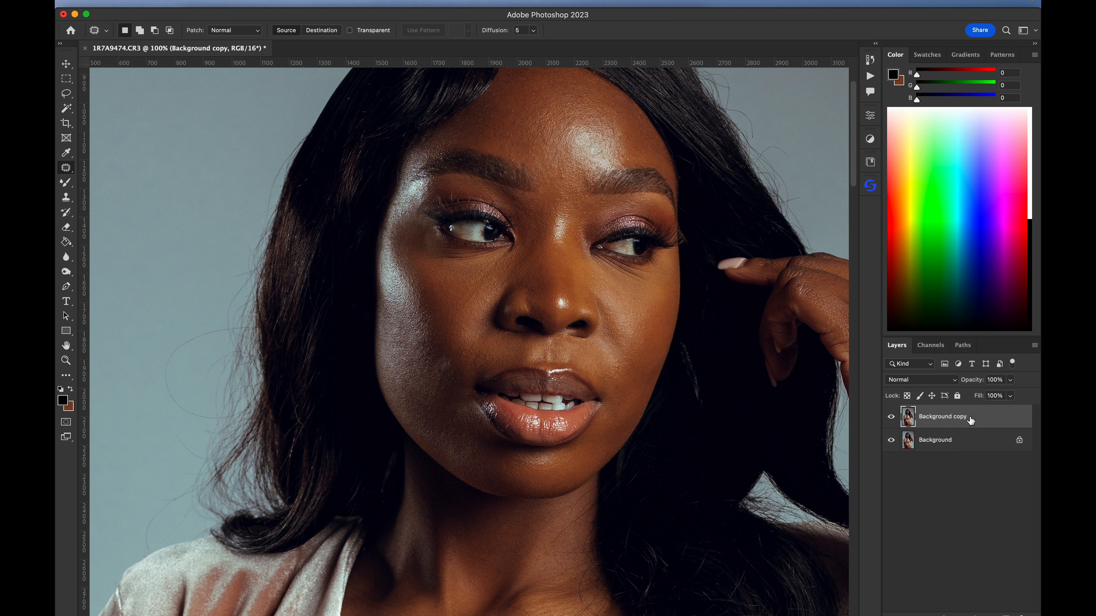
Duplicate the Background copy layer and run the Simple Frequency Separation action with a Gaussian Blur radius of 4 pixels
{"action": "key", "text": "super+j"}
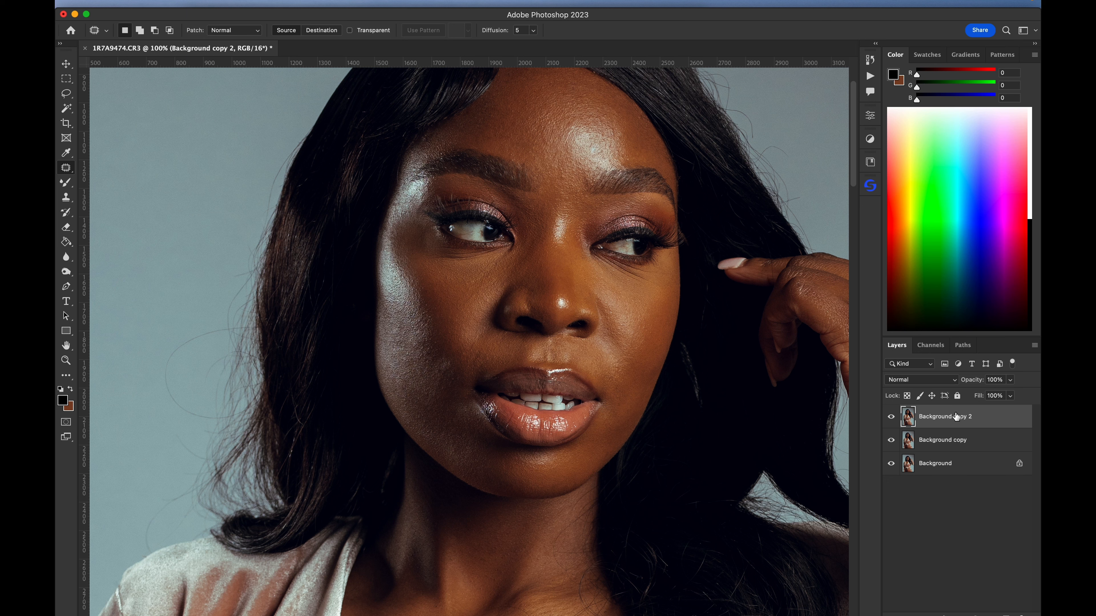
{"action": "left_click", "coordinate": [869, 76]}
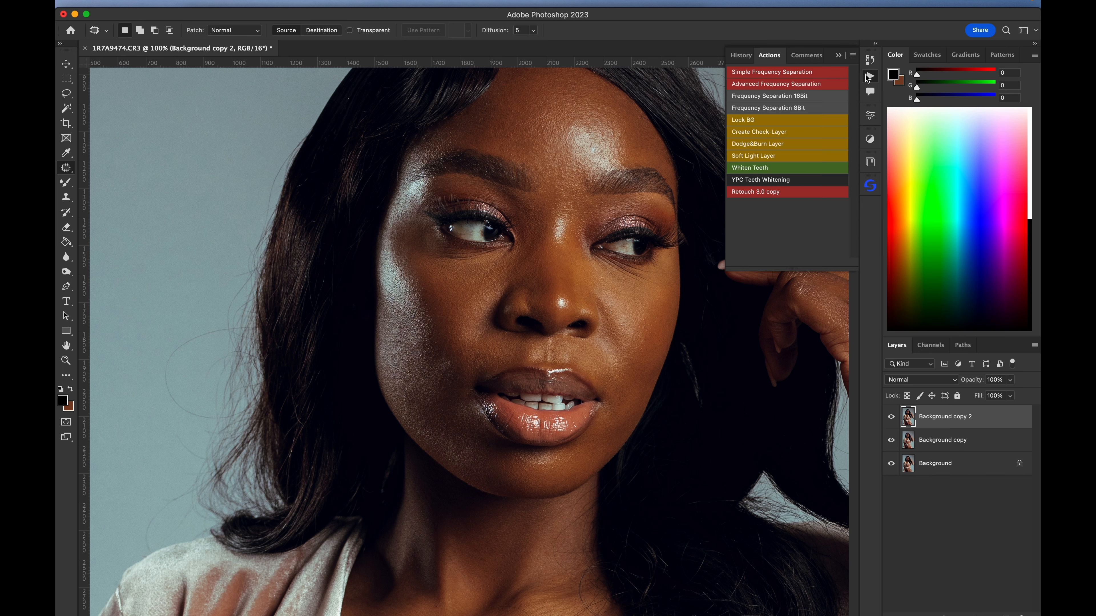
{"action": "left_click", "coordinate": [805, 76]}
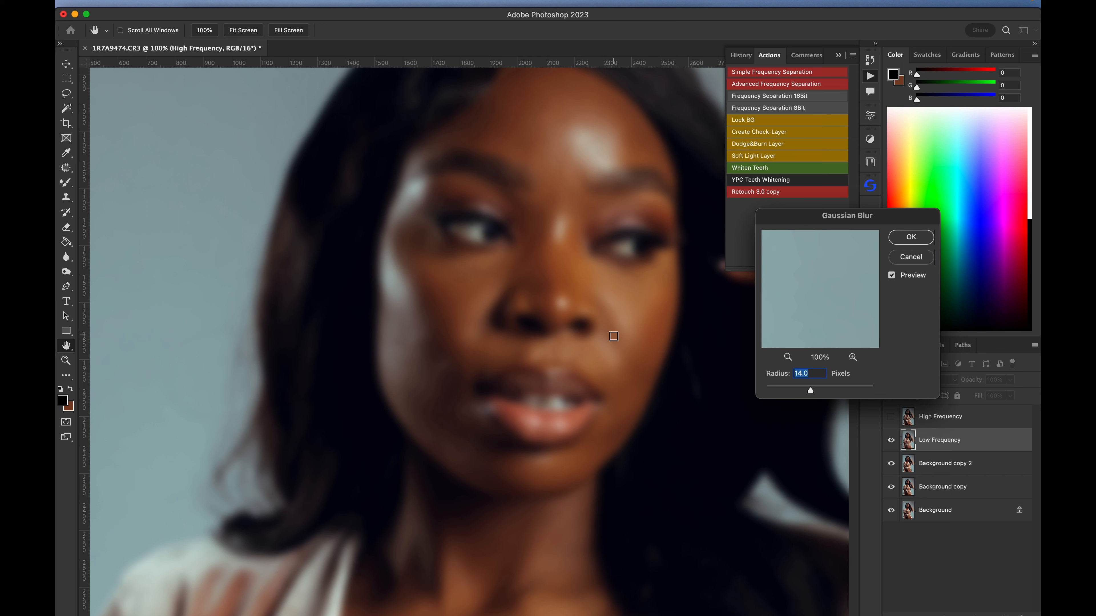
{"action": "type", "text": "4"}
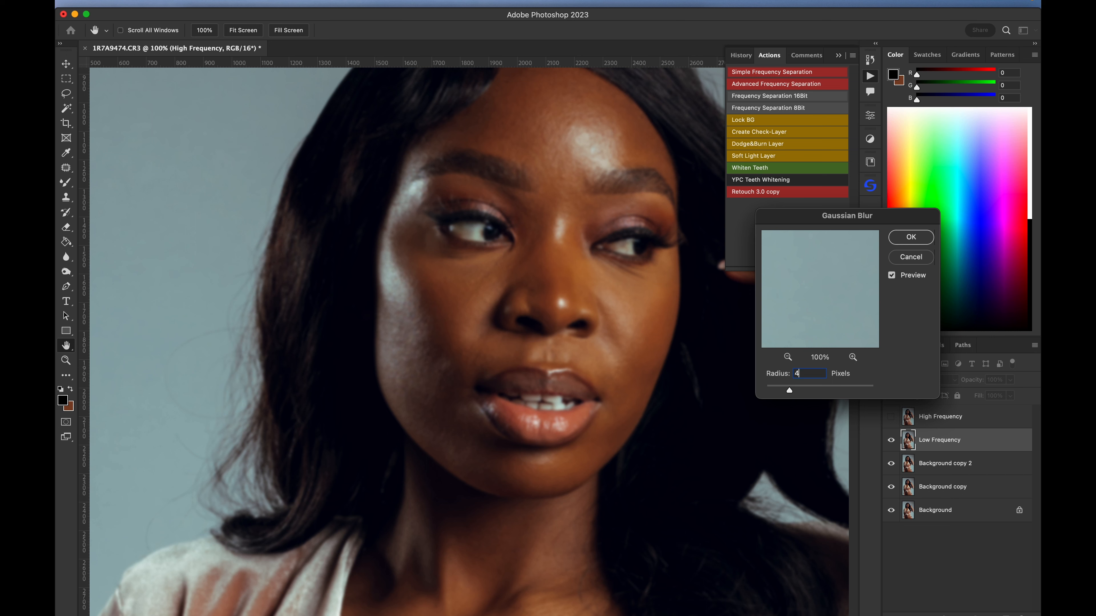
{"action": "key", "text": "Return"}
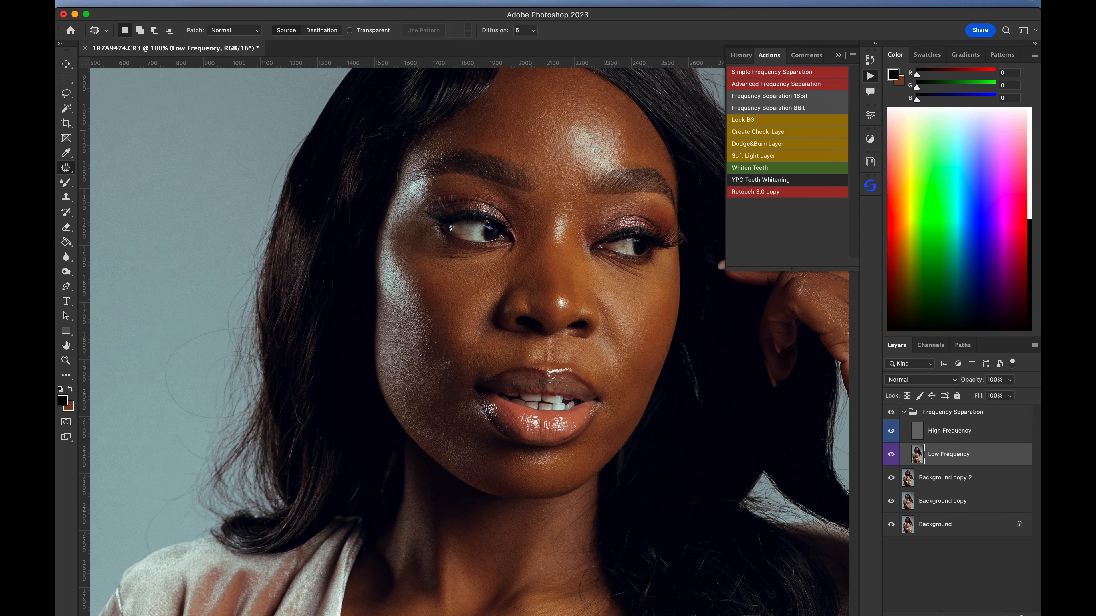
Switch to the Mixer Brush tool and reset it to its default settings
{"action": "key", "text": "super+plus"}
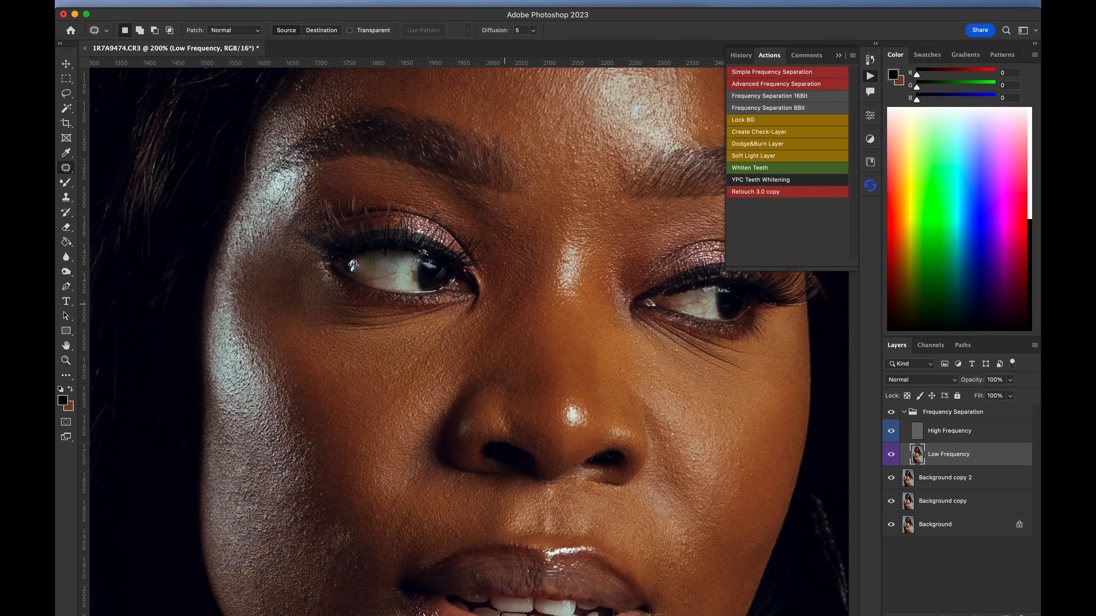
{"action": "key", "text": "super+minus"}
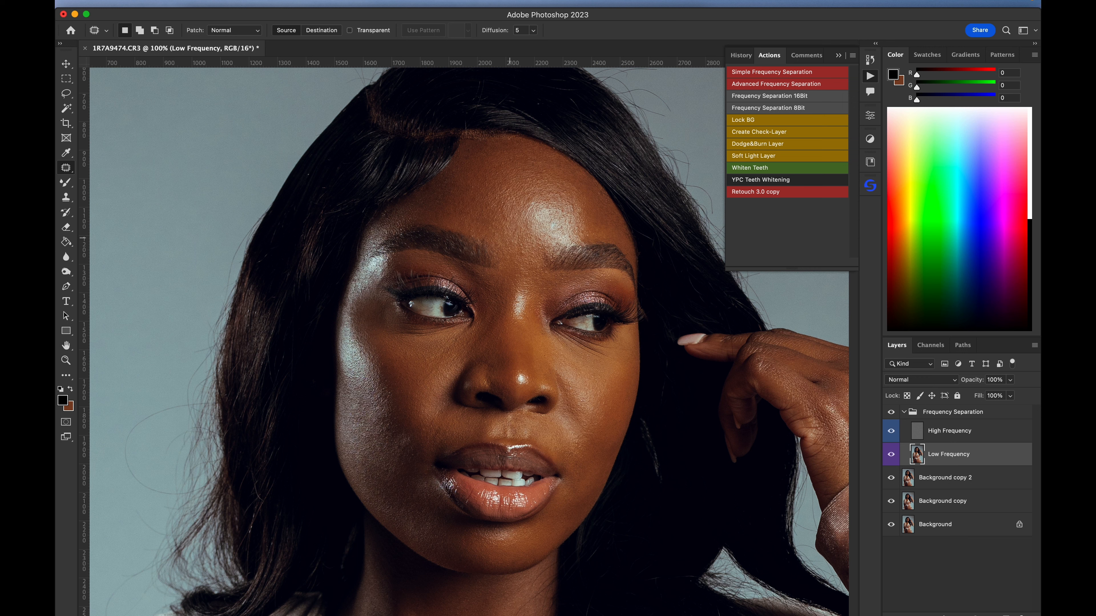
{"action": "key", "text": "b"}
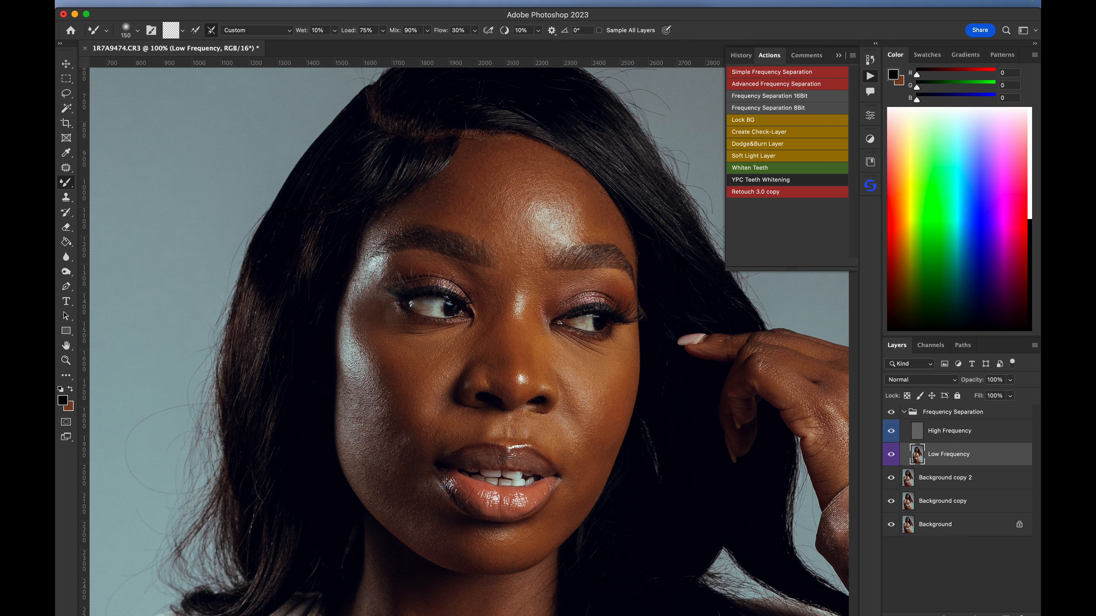
{"action": "left_click", "coordinate": [137, 30]}
{"action": "left_click", "coordinate": [208, 51]}
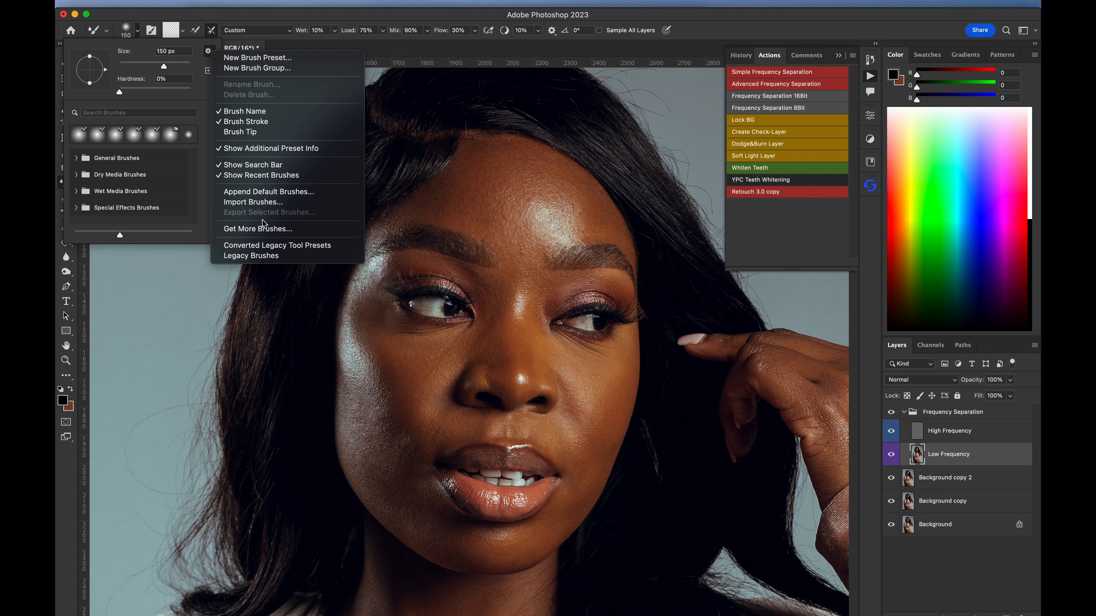
{"action": "left_click", "coordinate": [105, 31]}
{"action": "left_click", "coordinate": [106, 30]}
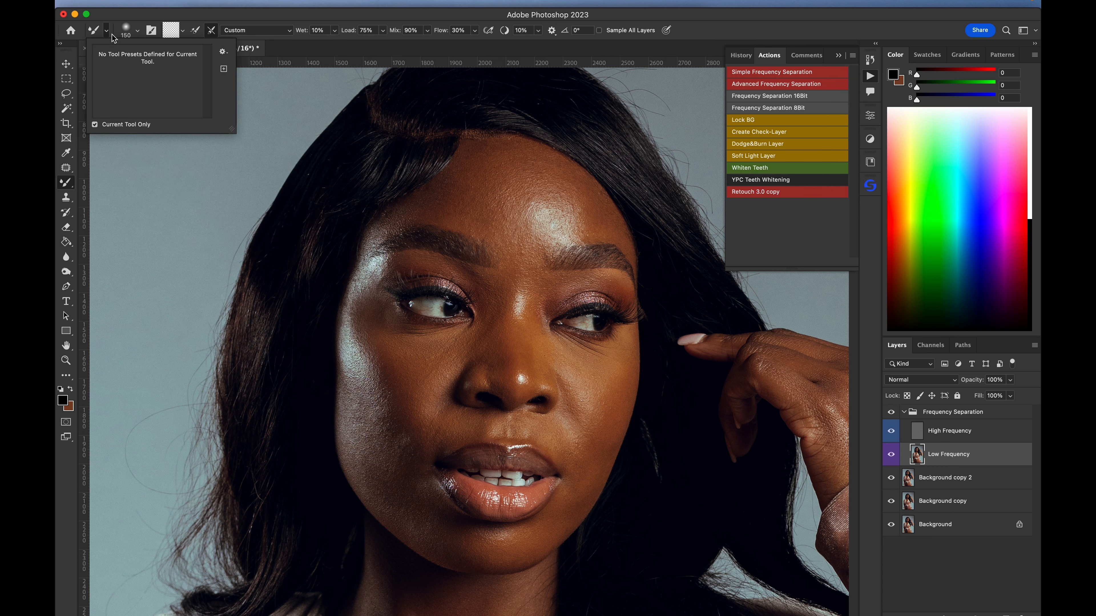
{"action": "left_click", "coordinate": [223, 52]}
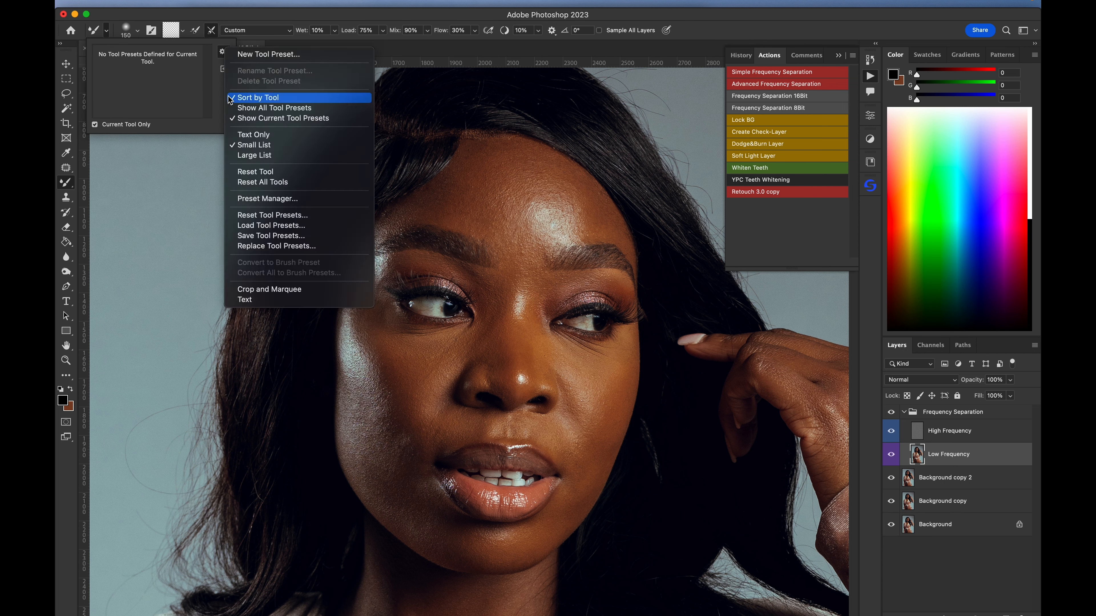
{"action": "left_click", "coordinate": [265, 173]}
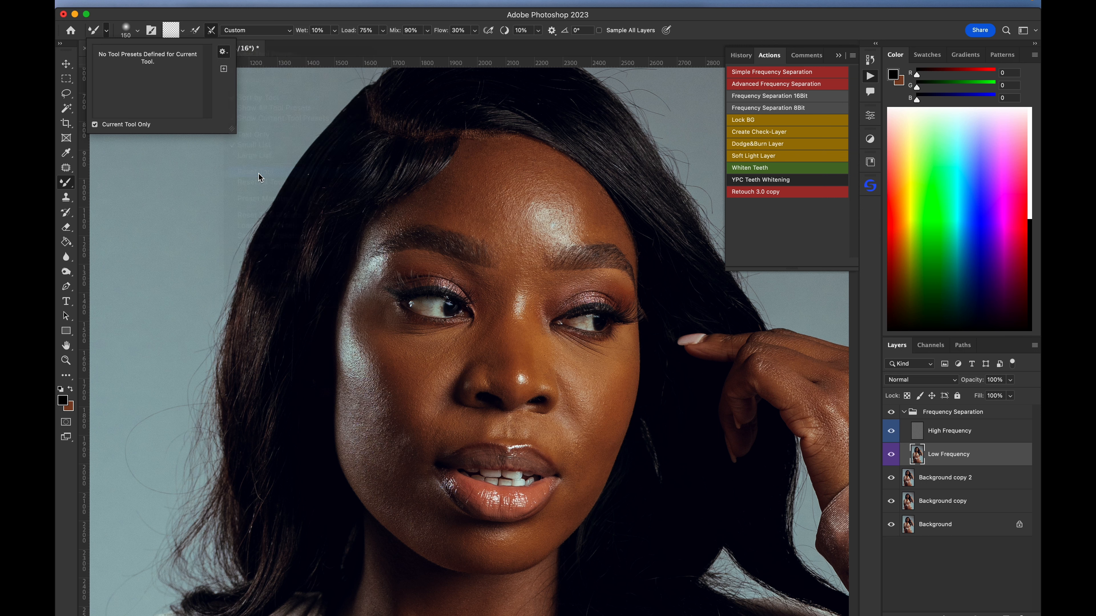
{"action": "left_click", "coordinate": [196, 30]}
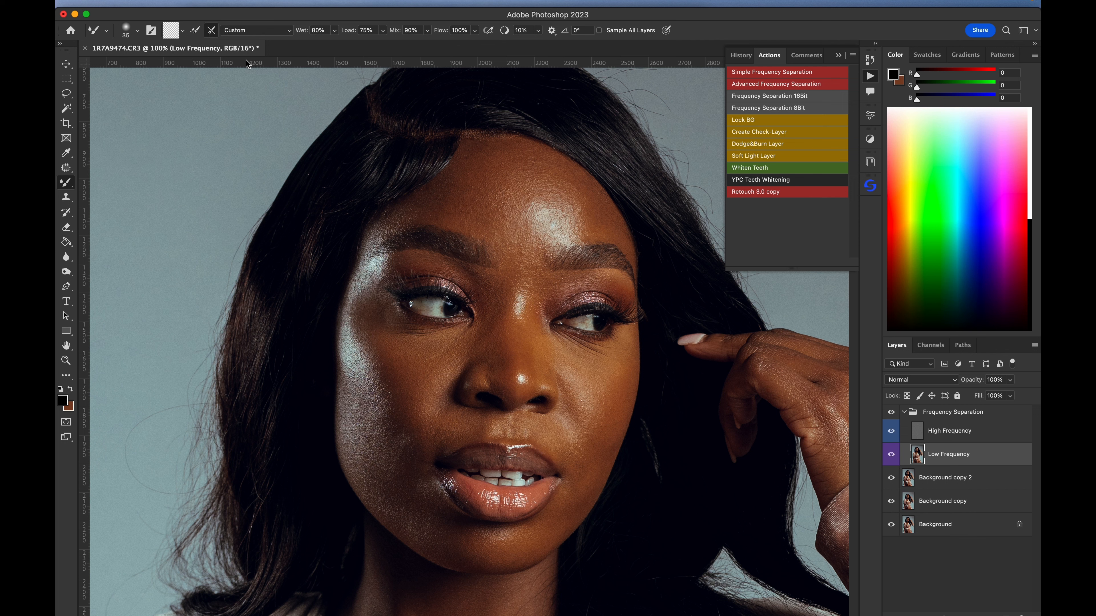
Set the Mixer Brush to Wet 10% and Flow 40%
{"action": "left_click", "coordinate": [328, 32]}
{"action": "type", "text": "1"}
{"action": "left_click", "coordinate": [460, 31]}
{"action": "type", "text": "40"}
Enlarge the Mixer Brush to 125 and smooth the forehead's tones on the Low Frequency layer
{"action": "mouse_move", "coordinate": [360, 260]}
{"action": "left_mouse_down"}
{"action": "mouse_move", "coordinate": [306, 120]}
{"action": "mouse_move", "coordinate": [341, 179]}
{"action": "mouse_move", "coordinate": [318, 172]}
{"action": "left_mouse_up"}
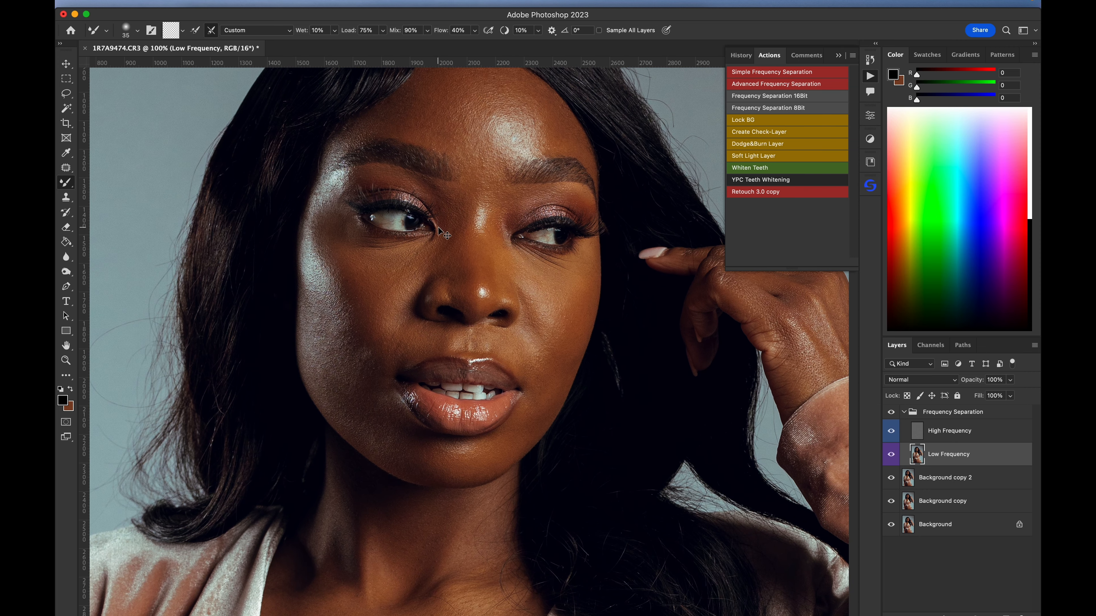
{"action": "key", "text": "super+plus"}
{"action": "left_click_drag", "start_coordinate": [428, 216], "coordinate": [463, 438]}
{"action": "left_click_drag", "start_coordinate": [410, 272], "coordinate": [410, 328]}
{"action": "scroll", "coordinate": [347, 298], "scroll_direction": "up", "scroll_amount": 4}
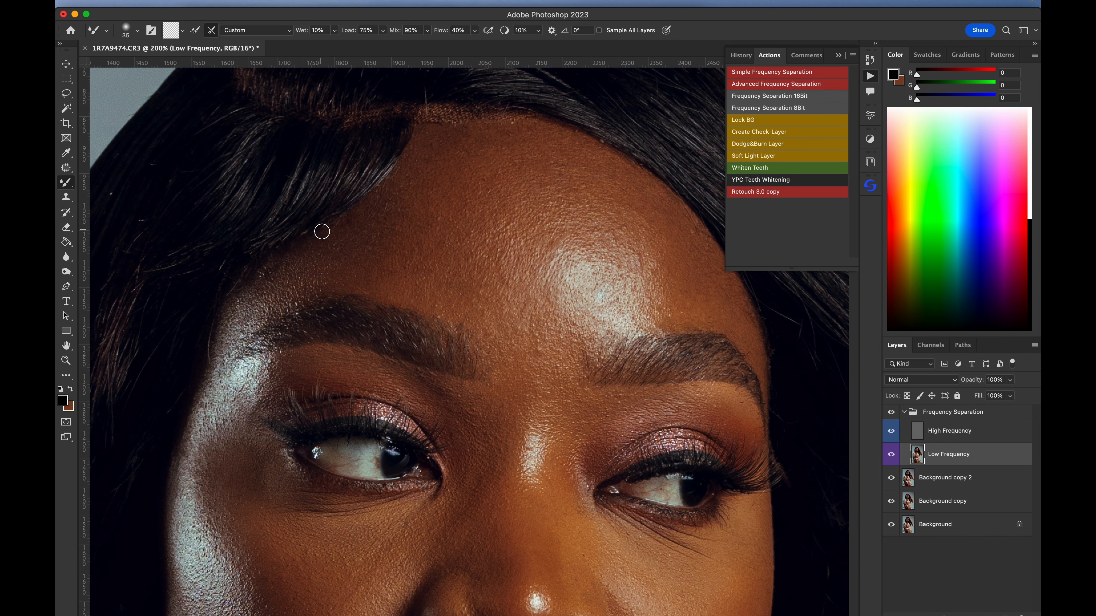
{"action": "key", "text": "bracketright"}
{"action": "key", "text": "bracketright"}
{"action": "key", "text": "bracketright"}
{"action": "key", "text": "bracketright"}
{"action": "key", "text": "bracketright"}
{"action": "key", "text": "bracketright"}
{"action": "key", "text": "bracketright"}
{"action": "key", "text": "bracketright"}
{"action": "mouse_move", "coordinate": [432, 186]}
{"action": "left_mouse_down"}
{"action": "mouse_move", "coordinate": [348, 259]}
{"action": "mouse_move", "coordinate": [398, 232]}
{"action": "mouse_move", "coordinate": [447, 168]}
{"action": "mouse_move", "coordinate": [451, 189]}
{"action": "mouse_move", "coordinate": [473, 164]}
{"action": "mouse_move", "coordinate": [439, 236]}
{"action": "mouse_move", "coordinate": [506, 189]}
{"action": "mouse_move", "coordinate": [508, 163]}
{"action": "mouse_move", "coordinate": [463, 140]}
{"action": "mouse_move", "coordinate": [585, 198]}
{"action": "mouse_move", "coordinate": [635, 268]}
{"action": "mouse_move", "coordinate": [611, 221]}
{"action": "mouse_move", "coordinate": [561, 173]}
{"action": "mouse_move", "coordinate": [634, 243]}
{"action": "mouse_move", "coordinate": [616, 207]}
{"action": "mouse_move", "coordinate": [648, 289]}
{"action": "mouse_move", "coordinate": [641, 248]}
{"action": "mouse_move", "coordinate": [658, 280]}
{"action": "mouse_move", "coordinate": [648, 208]}
{"action": "mouse_move", "coordinate": [696, 296]}
{"action": "mouse_move", "coordinate": [477, 214]}
{"action": "left_mouse_up"}
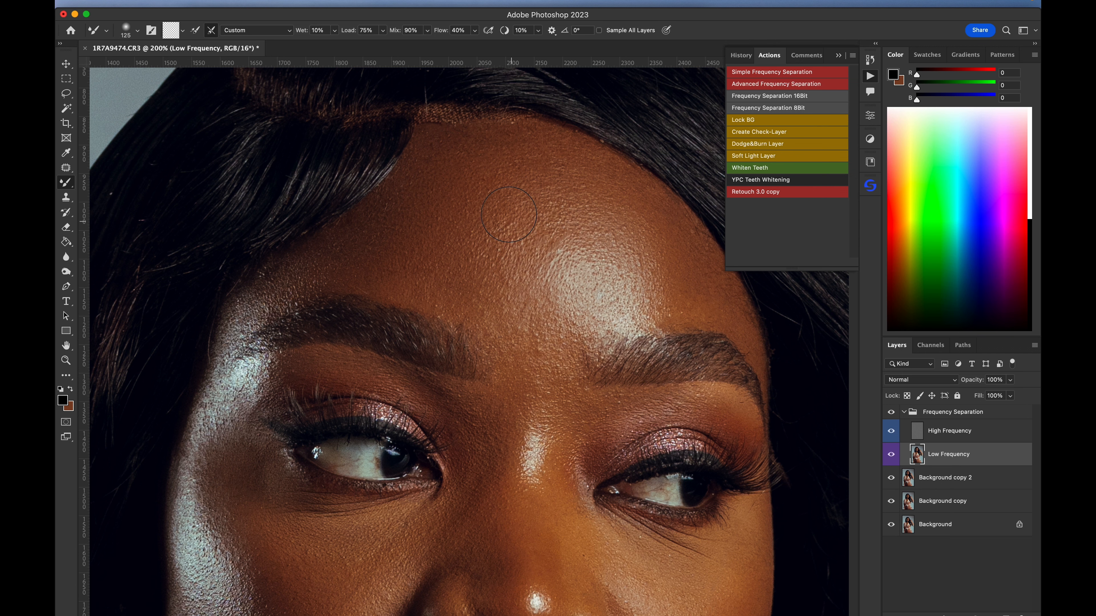
Reduce the Mixer Brush to about 90 and blend the skin between the brow and upper eyelid near the cool-lit cheek
{"action": "left_click_drag", "start_coordinate": [530, 364], "coordinate": [534, 282]}
{"action": "key", "text": "bracketleft"}
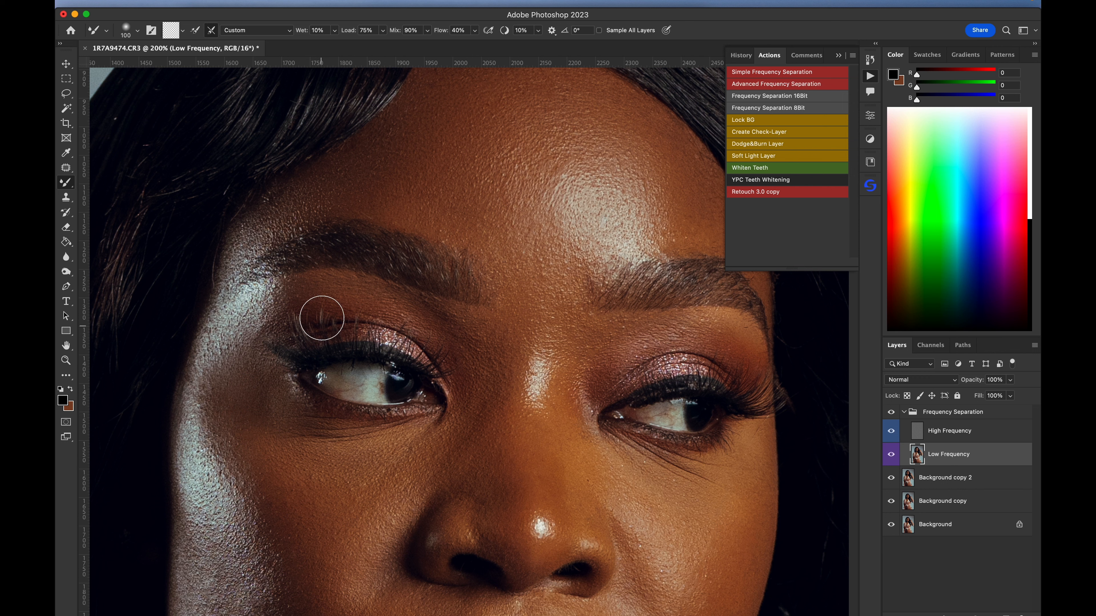
{"action": "key", "text": "bracketleft"}
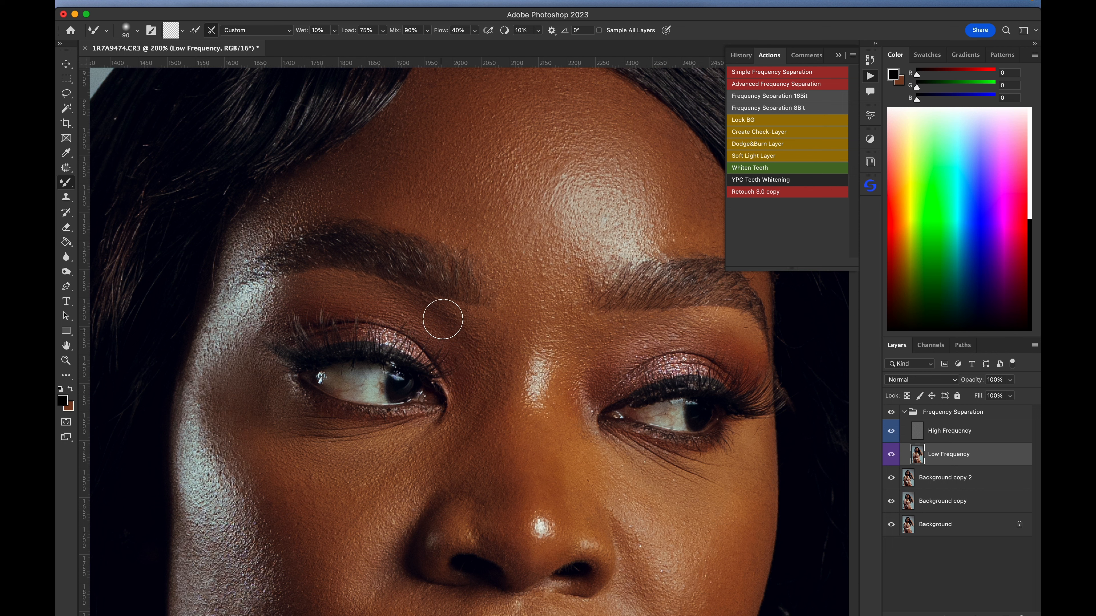
{"action": "key", "text": "bracketright"}
{"action": "key", "text": "bracketleft"}
{"action": "key", "text": "bracketleft"}
Smooth the cheek with the cool highlight, the jawline and the chin, using Mixer Brush sizes 100 and 125
{"action": "left_click_drag", "start_coordinate": [379, 481], "coordinate": [377, 323]}
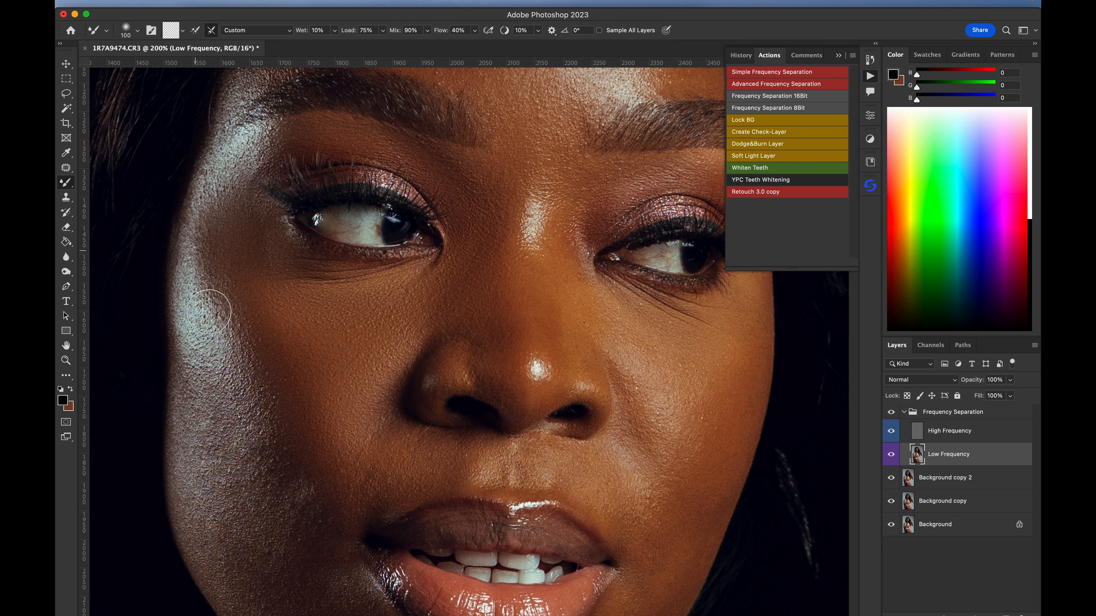
{"action": "key", "text": "space"}
{"action": "left_click_drag", "start_coordinate": [240, 397], "coordinate": [280, 264]}
{"action": "key", "text": "bracketright"}
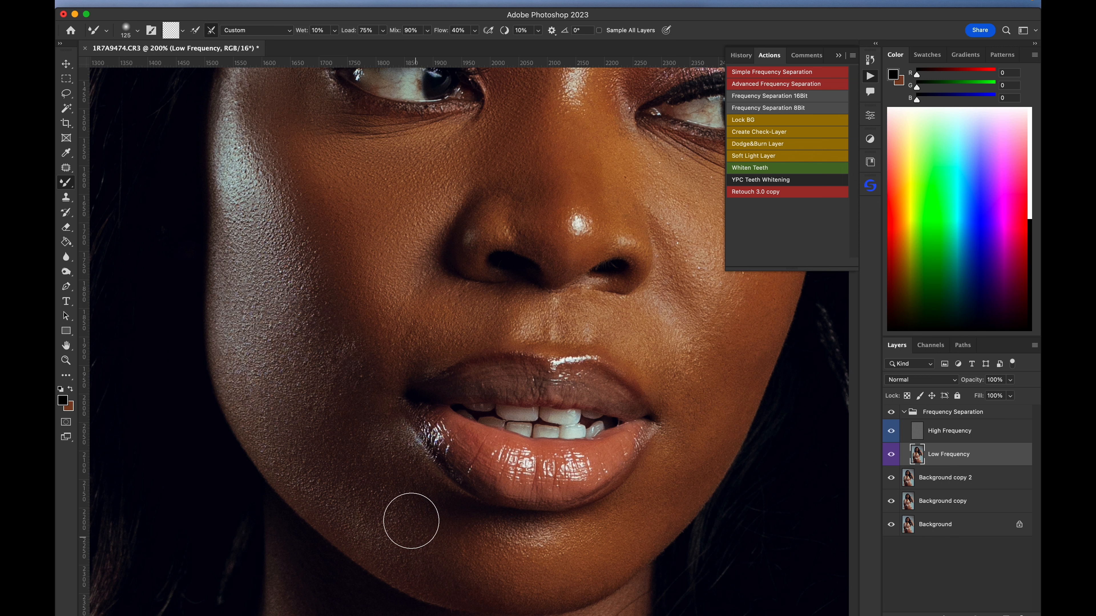
{"action": "left_click_drag", "start_coordinate": [428, 465], "coordinate": [428, 320]}
{"action": "key", "text": "bracketleft"}
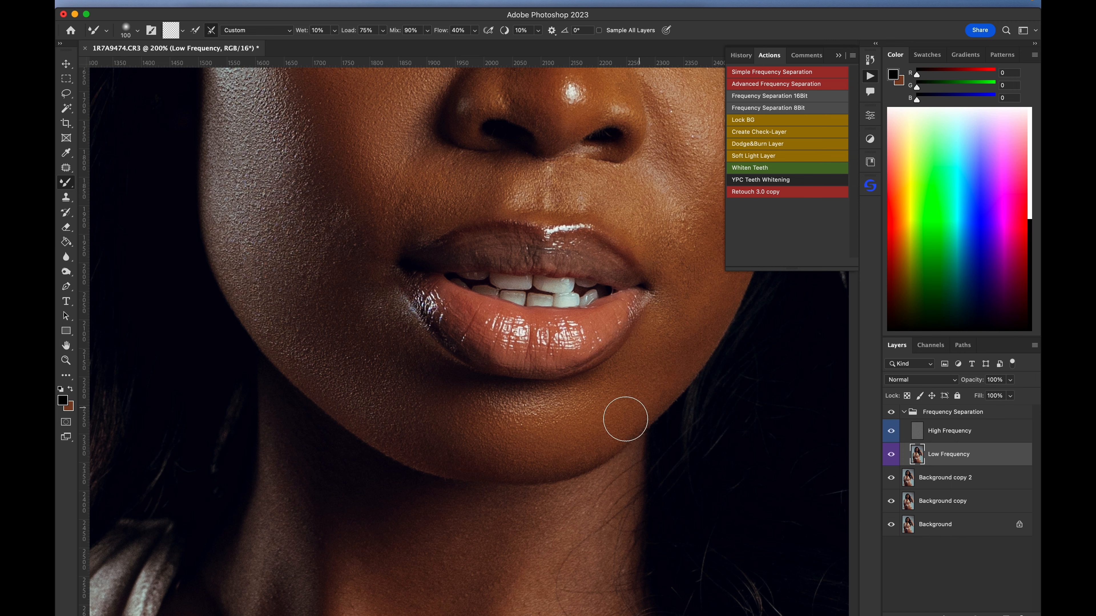
Reduce the Mixer Brush to 80 and blend the skin above the upper lip, the smile line and the warmer-toned cheek
{"action": "left_click_drag", "start_coordinate": [644, 233], "coordinate": [519, 415]}
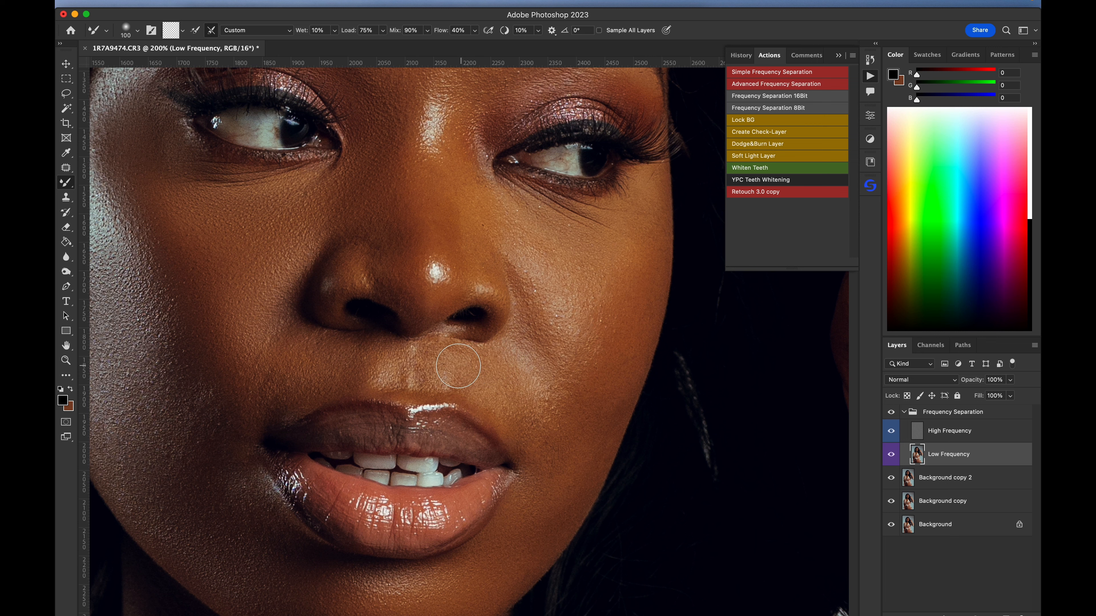
{"action": "key", "text": "bracketleft"}
{"action": "mouse_move", "coordinate": [400, 366]}
{"action": "left_mouse_down"}
{"action": "mouse_move", "coordinate": [372, 336]}
{"action": "mouse_move", "coordinate": [428, 351]}
{"action": "mouse_move", "coordinate": [436, 380]}
{"action": "mouse_move", "coordinate": [472, 365]}
{"action": "mouse_move", "coordinate": [474, 387]}
{"action": "mouse_move", "coordinate": [496, 367]}
{"action": "mouse_move", "coordinate": [472, 350]}
{"action": "mouse_move", "coordinate": [474, 409]}
{"action": "mouse_move", "coordinate": [516, 367]}
{"action": "mouse_move", "coordinate": [543, 380]}
{"action": "left_mouse_up"}
{"action": "mouse_move", "coordinate": [629, 271]}
{"action": "left_mouse_down"}
{"action": "mouse_move", "coordinate": [619, 292]}
{"action": "mouse_move", "coordinate": [659, 204]}
{"action": "mouse_move", "coordinate": [572, 402]}
{"action": "mouse_move", "coordinate": [581, 442]}
{"action": "mouse_move", "coordinate": [609, 406]}
{"action": "mouse_move", "coordinate": [559, 496]}
{"action": "mouse_move", "coordinate": [572, 484]}
{"action": "mouse_move", "coordinate": [585, 462]}
{"action": "mouse_move", "coordinate": [549, 503]}
{"action": "mouse_move", "coordinate": [591, 441]}
{"action": "mouse_move", "coordinate": [533, 518]}
{"action": "mouse_move", "coordinate": [568, 501]}
{"action": "mouse_move", "coordinate": [536, 508]}
{"action": "mouse_move", "coordinate": [531, 557]}
{"action": "mouse_move", "coordinate": [562, 522]}
{"action": "mouse_move", "coordinate": [525, 519]}
{"action": "mouse_move", "coordinate": [575, 477]}
{"action": "mouse_move", "coordinate": [528, 486]}
{"action": "mouse_move", "coordinate": [624, 408]}
{"action": "mouse_move", "coordinate": [630, 318]}
{"action": "mouse_move", "coordinate": [586, 383]}
{"action": "mouse_move", "coordinate": [607, 347]}
{"action": "mouse_move", "coordinate": [604, 295]}
{"action": "left_mouse_up"}
{"action": "mouse_move", "coordinate": [623, 239]}
{"action": "left_mouse_down"}
{"action": "mouse_move", "coordinate": [646, 228]}
{"action": "mouse_move", "coordinate": [643, 262]}
{"action": "left_mouse_up"}
{"action": "left_click", "coordinate": [609, 248]}
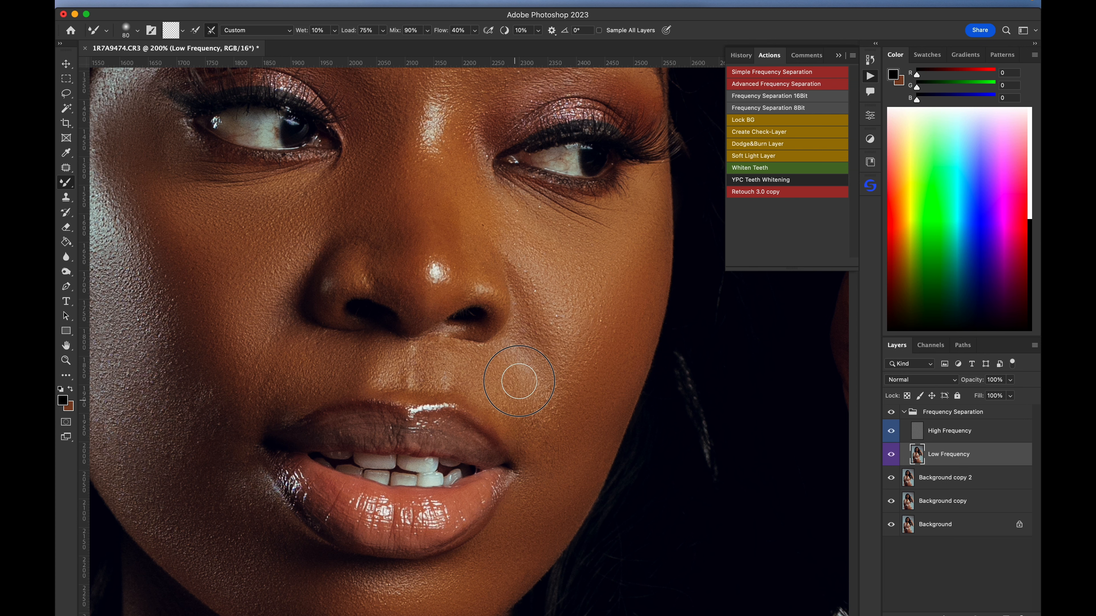
Blend the skin under the eye and below the brow on the warmer-toned side of the face
{"action": "scroll", "coordinate": [546, 411], "scroll_direction": "up", "scroll_amount": 5}
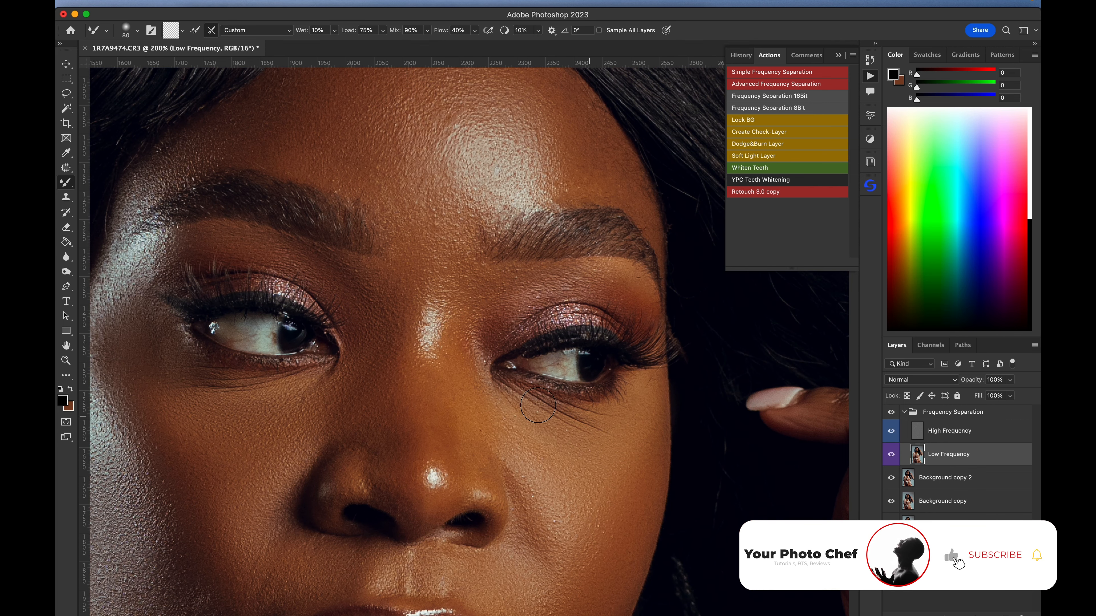
{"action": "key", "text": "bracketright"}
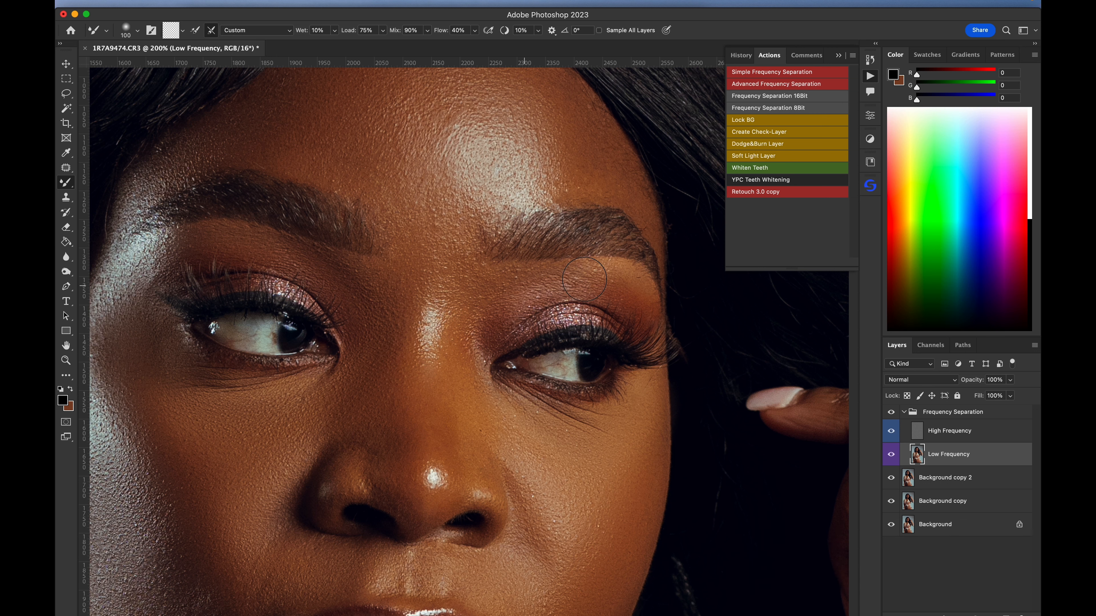
{"action": "key", "text": "bracketleft"}
{"action": "mouse_move", "coordinate": [634, 291]}
{"action": "left_mouse_down"}
{"action": "mouse_move", "coordinate": [595, 282]}
{"action": "mouse_move", "coordinate": [610, 280]}
{"action": "mouse_move", "coordinate": [582, 286]}
{"action": "left_mouse_up"}
Smooth the tones between the eyebrows and down the bridge of the nose with the Mixer Brush
{"action": "mouse_move", "coordinate": [412, 247]}
{"action": "left_mouse_down"}
{"action": "mouse_move", "coordinate": [430, 250]}
{"action": "mouse_move", "coordinate": [421, 216]}
{"action": "left_mouse_up"}
{"action": "left_click_drag", "start_coordinate": [432, 302], "coordinate": [438, 314]}
{"action": "mouse_move", "coordinate": [400, 263]}
{"action": "left_mouse_down"}
{"action": "mouse_move", "coordinate": [441, 305]}
{"action": "mouse_move", "coordinate": [449, 353]}
{"action": "left_mouse_up"}
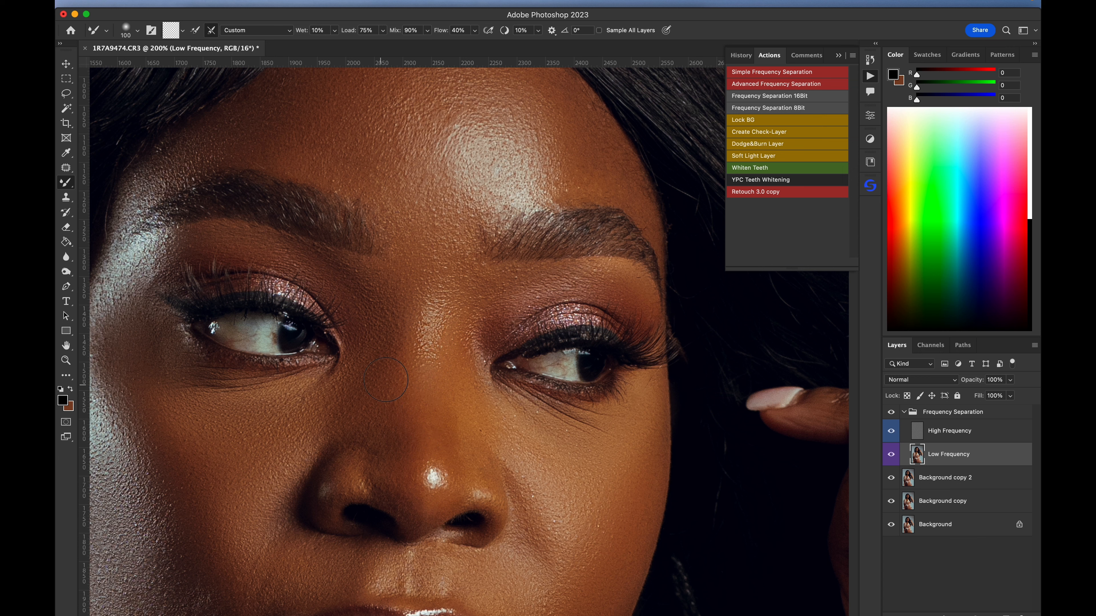
{"action": "mouse_move", "coordinate": [393, 326]}
{"action": "left_mouse_down"}
{"action": "mouse_move", "coordinate": [418, 390]}
{"action": "mouse_move", "coordinate": [453, 357]}
{"action": "mouse_move", "coordinate": [462, 309]}
{"action": "mouse_move", "coordinate": [471, 354]}
{"action": "left_mouse_up"}
{"action": "mouse_move", "coordinate": [487, 297]}
{"action": "left_mouse_down"}
{"action": "mouse_move", "coordinate": [491, 329]}
{"action": "mouse_move", "coordinate": [328, 265]}
{"action": "left_mouse_up"}
Enlarge the Mixer Brush to 150 and smooth the middle of the cool-lit cheek at 100% zoom
{"action": "scroll", "coordinate": [345, 258], "scroll_direction": "down", "scroll_amount": 5}
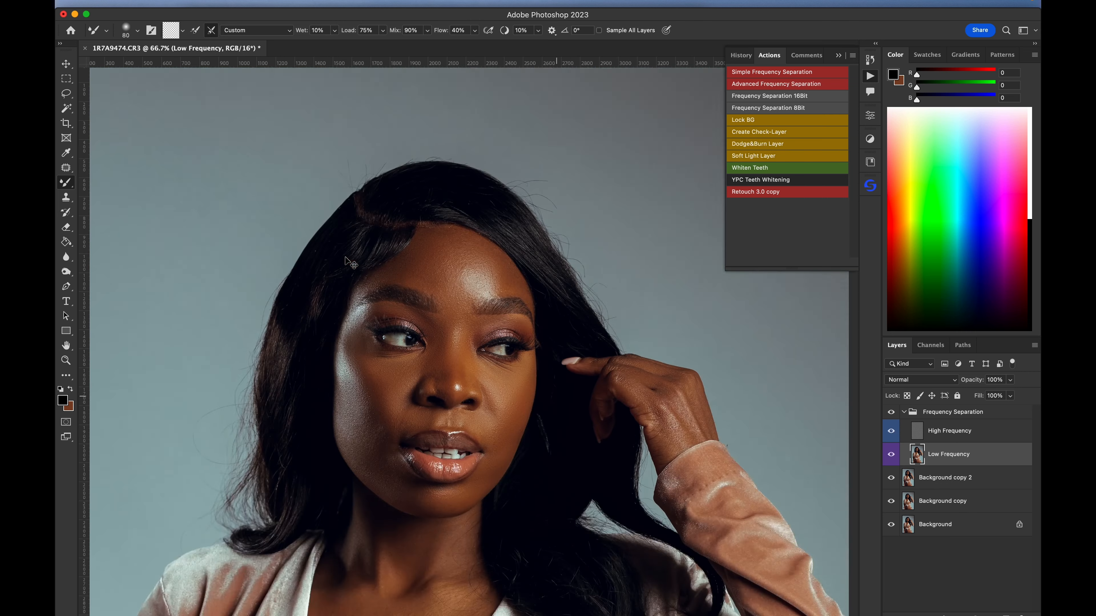
{"action": "scroll", "coordinate": [466, 410], "scroll_direction": "up", "scroll_amount": 4}
{"action": "mouse_move", "coordinate": [415, 433]}
{"action": "left_mouse_down"}
{"action": "mouse_move", "coordinate": [473, 342]}
{"action": "mouse_move", "coordinate": [486, 278]}
{"action": "left_mouse_up"}
{"action": "mouse_move", "coordinate": [412, 284]}
{"action": "left_mouse_down"}
{"action": "mouse_move", "coordinate": [416, 257]}
{"action": "mouse_move", "coordinate": [409, 274]}
{"action": "mouse_move", "coordinate": [400, 231]}
{"action": "mouse_move", "coordinate": [399, 245]}
{"action": "mouse_move", "coordinate": [387, 227]}
{"action": "mouse_move", "coordinate": [411, 300]}
{"action": "left_mouse_up"}
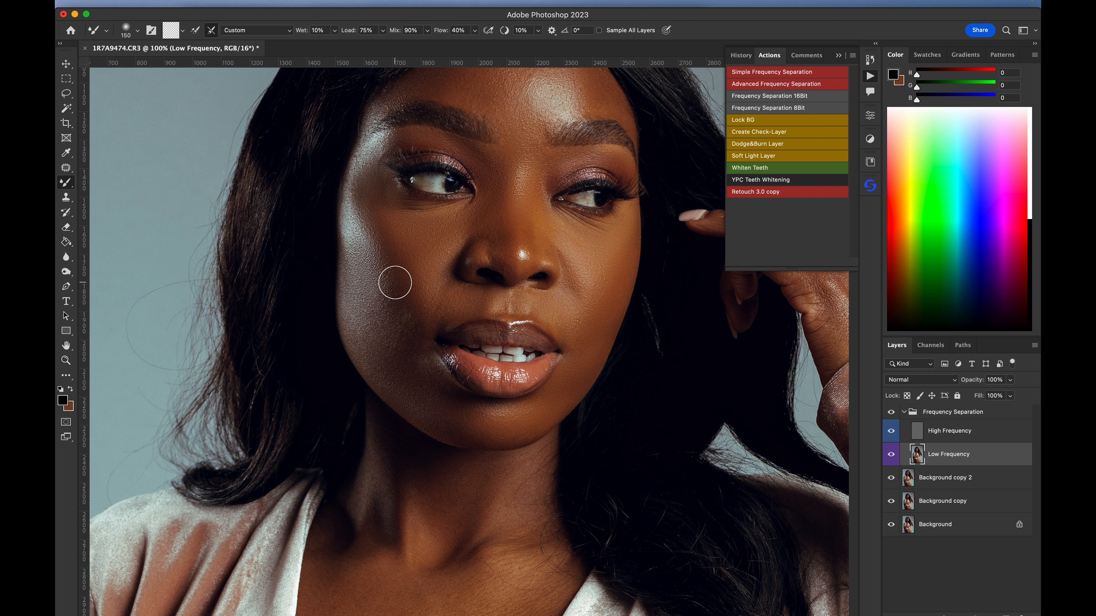
Reduce the Mixer Brush to 100 and blend the tones along the nose and its bridge
{"action": "key", "text": "bracketleft"}
{"action": "key", "text": "bracketleft"}
{"action": "left_click_drag", "start_coordinate": [682, 179], "coordinate": [672, 253]}
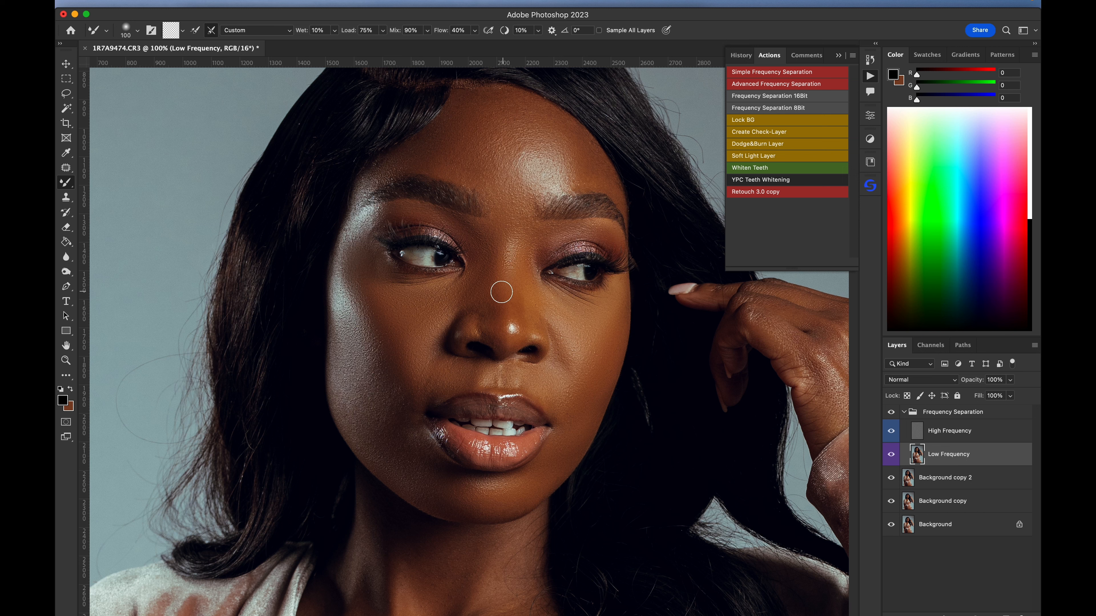
{"action": "left_click_drag", "start_coordinate": [492, 338], "coordinate": [473, 325]}
{"action": "mouse_move", "coordinate": [490, 307]}
{"action": "left_mouse_down"}
{"action": "mouse_move", "coordinate": [474, 312]}
{"action": "mouse_move", "coordinate": [487, 321]}
{"action": "mouse_move", "coordinate": [521, 306]}
{"action": "mouse_move", "coordinate": [514, 275]}
{"action": "mouse_move", "coordinate": [521, 285]}
{"action": "mouse_move", "coordinate": [535, 271]}
{"action": "left_mouse_up"}
Enlarge the Mixer Brush to 150 and smooth the cool-lit cheek down to the jaw and chin
{"action": "key", "text": "bracketright"}
{"action": "key", "text": "bracketright"}
{"action": "key", "text": "bracketright"}
{"action": "key", "text": "bracketright"}
{"action": "key", "text": "bracketleft"}
{"action": "mouse_move", "coordinate": [365, 343]}
{"action": "left_mouse_down"}
{"action": "mouse_move", "coordinate": [382, 379]}
{"action": "mouse_move", "coordinate": [340, 324]}
{"action": "mouse_move", "coordinate": [384, 443]}
{"action": "mouse_move", "coordinate": [373, 453]}
{"action": "mouse_move", "coordinate": [382, 483]}
{"action": "left_mouse_up"}
{"action": "scroll", "coordinate": [477, 505], "scroll_direction": "down", "scroll_amount": 5}
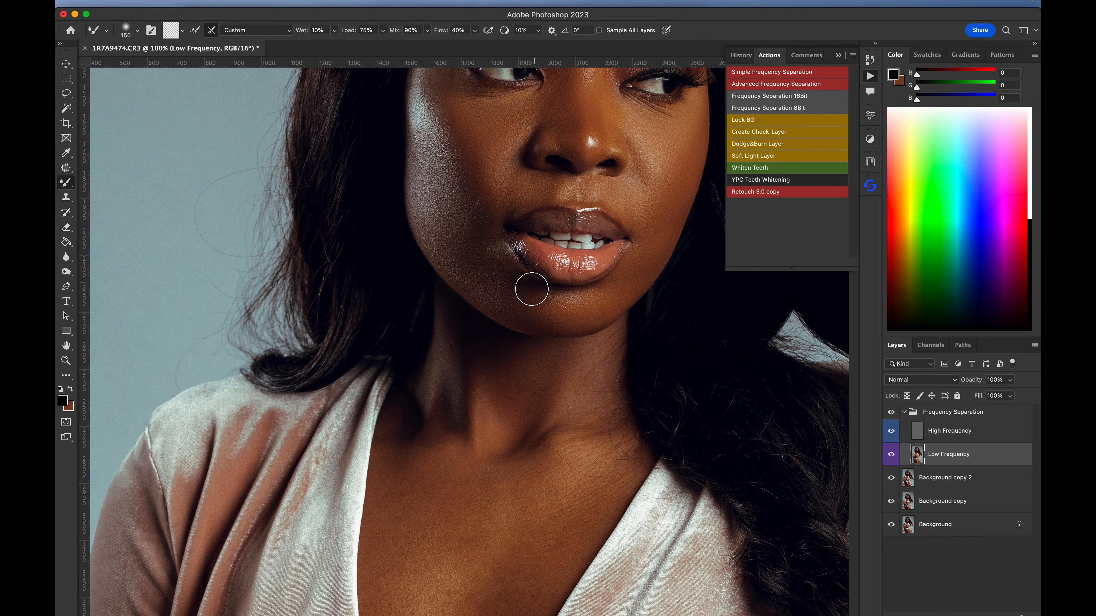
Smooth the tones of the neck with the Mixer Brush and, at size 200, those of the upper chest
{"action": "mouse_move", "coordinate": [448, 330]}
{"action": "left_mouse_down"}
{"action": "mouse_move", "coordinate": [450, 393]}
{"action": "mouse_move", "coordinate": [480, 405]}
{"action": "mouse_move", "coordinate": [499, 357]}
{"action": "left_mouse_up"}
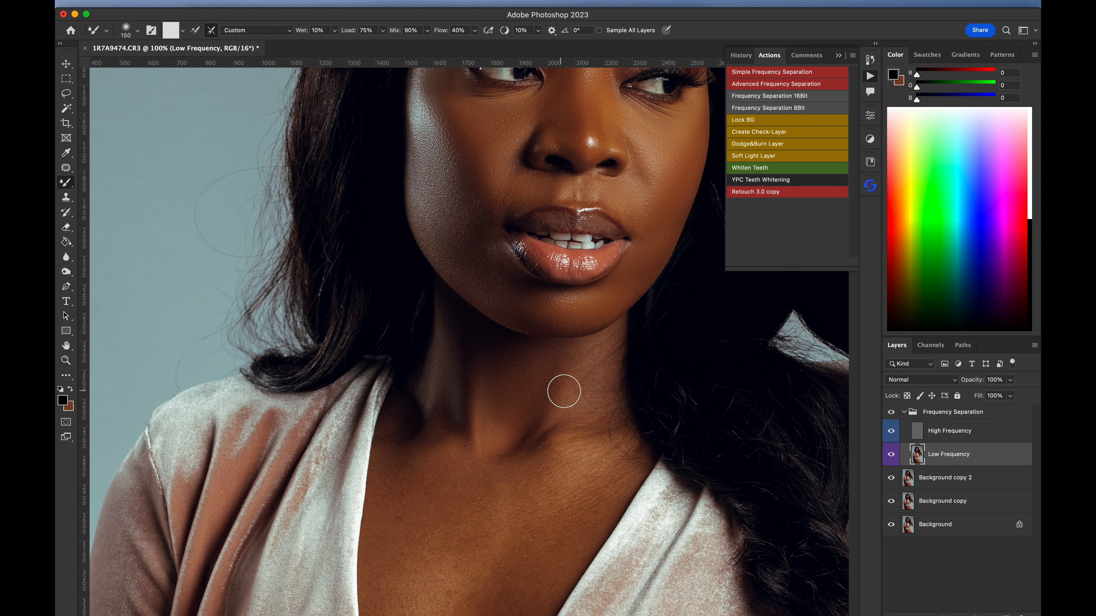
{"action": "left_click_drag", "start_coordinate": [527, 433], "coordinate": [588, 334]}
{"action": "key", "text": "bracketright"}
{"action": "key", "text": "bracketright"}
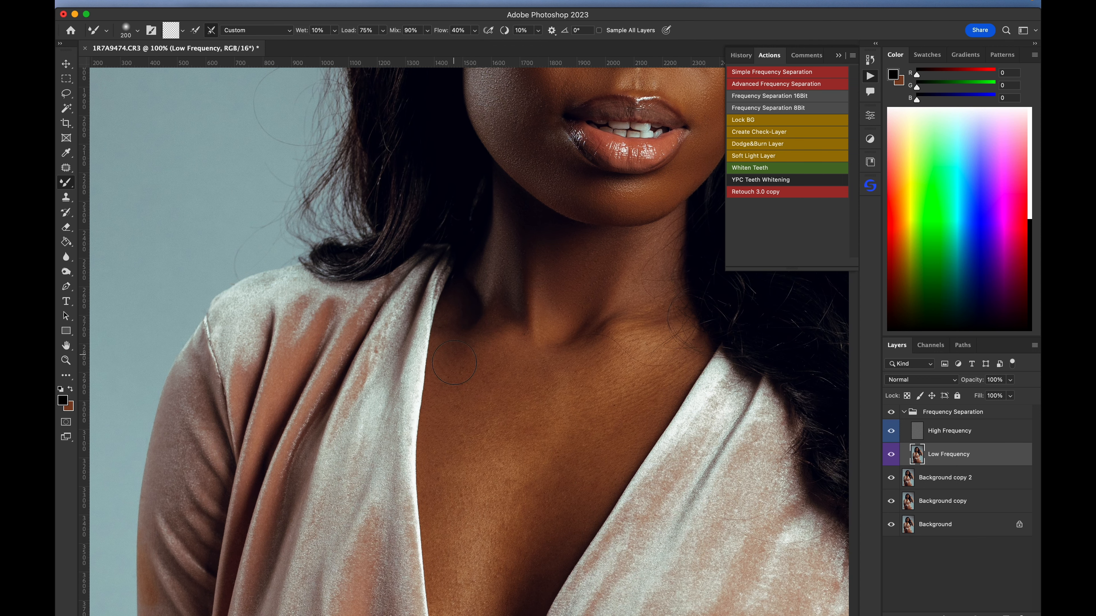
{"action": "mouse_move", "coordinate": [465, 453]}
{"action": "left_mouse_down"}
{"action": "mouse_move", "coordinate": [525, 455]}
{"action": "mouse_move", "coordinate": [552, 430]}
{"action": "mouse_move", "coordinate": [565, 440]}
{"action": "mouse_move", "coordinate": [548, 458]}
{"action": "mouse_move", "coordinate": [558, 472]}
{"action": "left_mouse_up"}
{"action": "left_click_drag", "start_coordinate": [624, 420], "coordinate": [644, 402]}
{"action": "left_click_drag", "start_coordinate": [562, 473], "coordinate": [583, 418]}
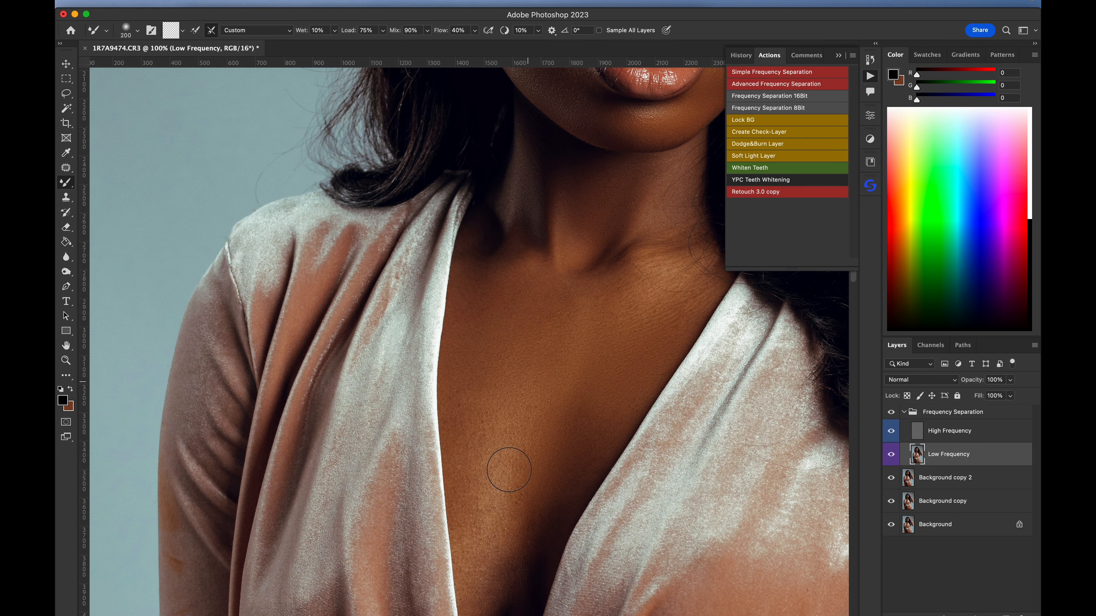
Smooth the lower chest with the Mixer Brush at size 175 and the base of the neck at size 125
{"action": "scroll", "coordinate": [570, 232], "scroll_direction": "down", "scroll_amount": 5}
{"action": "key", "text": "bracketleft"}
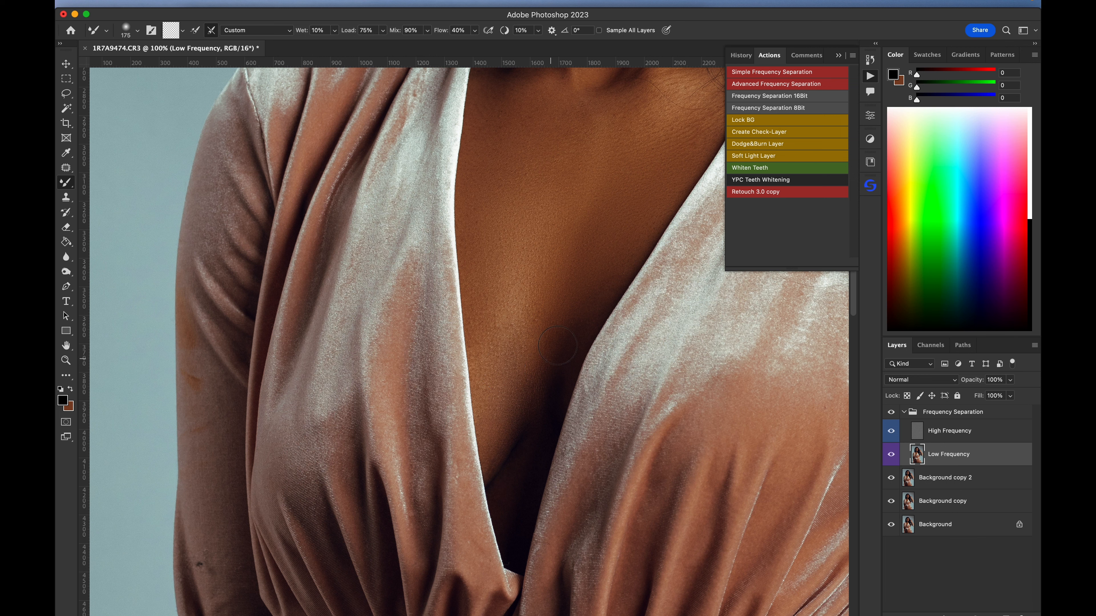
{"action": "mouse_move", "coordinate": [595, 298]}
{"action": "left_mouse_down"}
{"action": "mouse_move", "coordinate": [613, 260]}
{"action": "mouse_move", "coordinate": [541, 304]}
{"action": "mouse_move", "coordinate": [514, 443]}
{"action": "left_mouse_up"}
{"action": "mouse_move", "coordinate": [580, 229]}
{"action": "left_mouse_down"}
{"action": "mouse_move", "coordinate": [550, 296]}
{"action": "mouse_move", "coordinate": [595, 297]}
{"action": "mouse_move", "coordinate": [628, 149]}
{"action": "mouse_move", "coordinate": [662, 164]}
{"action": "mouse_move", "coordinate": [689, 149]}
{"action": "mouse_move", "coordinate": [641, 149]}
{"action": "mouse_move", "coordinate": [639, 111]}
{"action": "mouse_move", "coordinate": [618, 98]}
{"action": "mouse_move", "coordinate": [640, 121]}
{"action": "mouse_move", "coordinate": [565, 248]}
{"action": "left_mouse_up"}
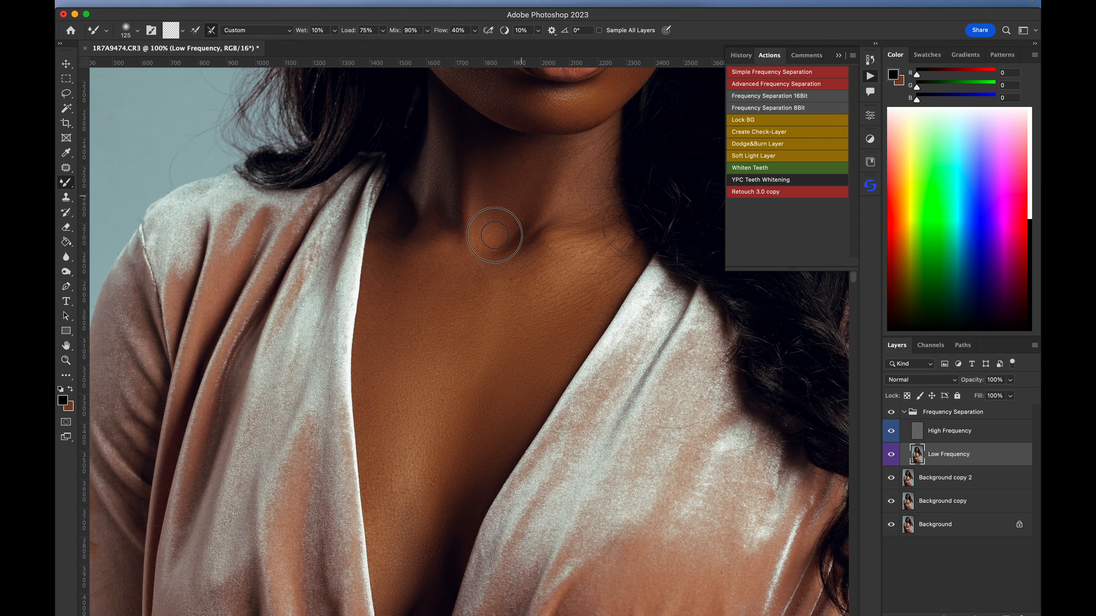
{"action": "left_click_drag", "start_coordinate": [565, 176], "coordinate": [537, 297]}
Try blending the forehead tones above the eyebrows with the Mixer Brush at size 125, and undo the last stroke
{"action": "scroll", "coordinate": [542, 229], "scroll_direction": "up", "scroll_amount": 10}
{"action": "mouse_move", "coordinate": [484, 163]}
{"action": "left_mouse_down"}
{"action": "mouse_move", "coordinate": [525, 168]}
{"action": "mouse_move", "coordinate": [489, 142]}
{"action": "mouse_move", "coordinate": [489, 127]}
{"action": "mouse_move", "coordinate": [488, 175]}
{"action": "left_mouse_up"}
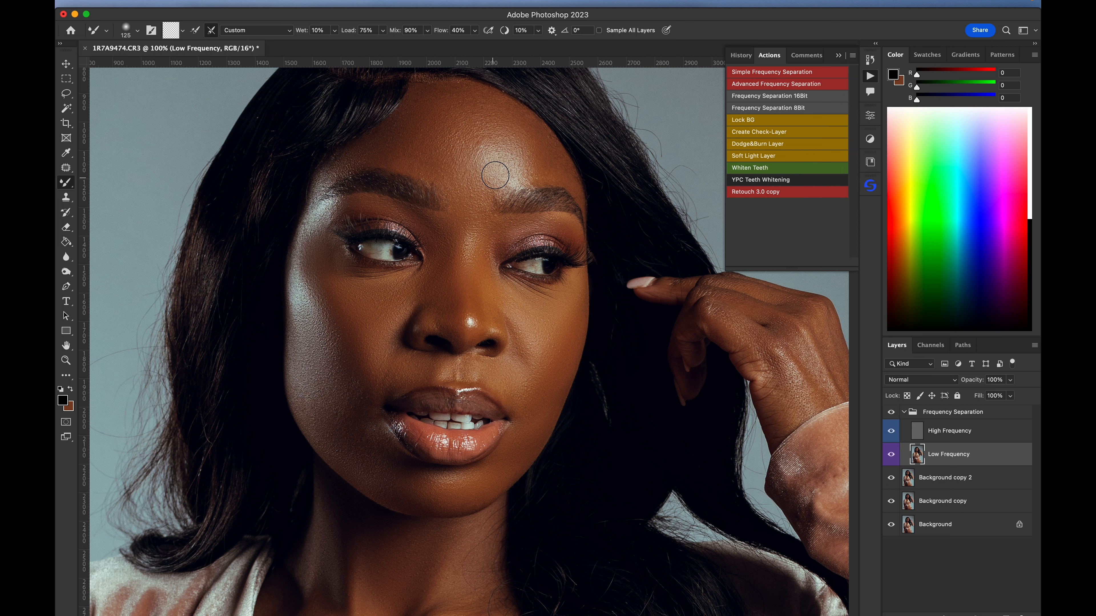
{"action": "mouse_move", "coordinate": [540, 135]}
{"action": "left_mouse_down"}
{"action": "mouse_move", "coordinate": [502, 164]}
{"action": "mouse_move", "coordinate": [496, 154]}
{"action": "mouse_move", "coordinate": [489, 170]}
{"action": "mouse_move", "coordinate": [501, 176]}
{"action": "mouse_move", "coordinate": [504, 152]}
{"action": "left_mouse_up"}
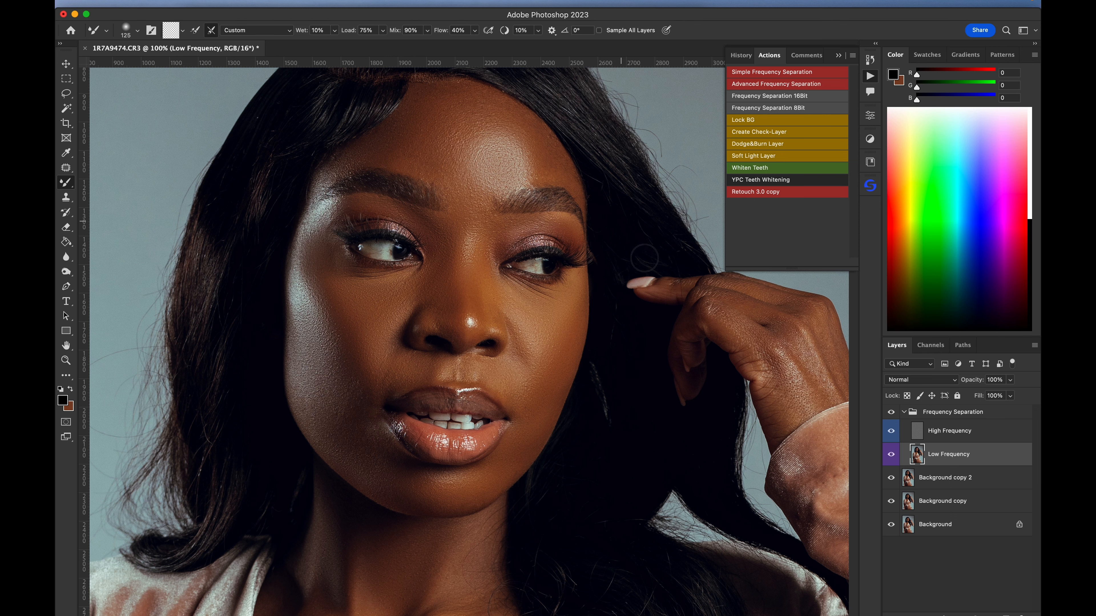
{"action": "key", "text": "super+z"}
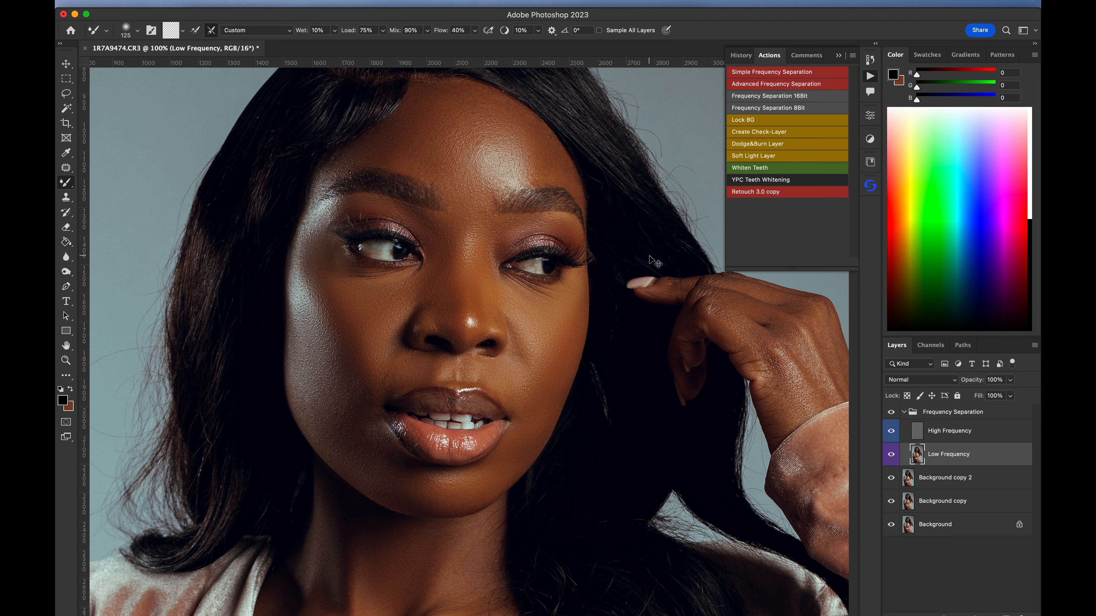
Reduce the Mixer Brush to 80 and blend the edge of the forehead highlight above the eyebrow nearest the raised hand
{"action": "left_click_drag", "start_coordinate": [525, 247], "coordinate": [558, 197]}
{"action": "key", "text": "bracketleft"}
{"action": "key", "text": "bracketleft"}
{"action": "key", "text": "bracketleft"}
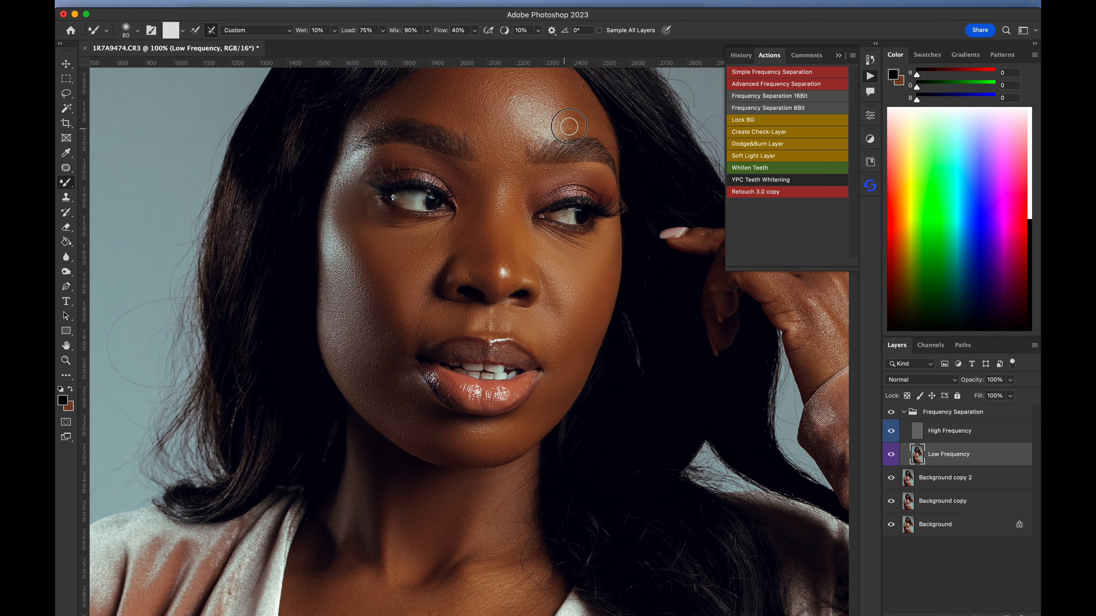
{"action": "left_click_drag", "start_coordinate": [570, 127], "coordinate": [543, 139]}
Set the Mixer Brush to 100 and smooth the skin transitions along the collarbone
{"action": "scroll", "coordinate": [469, 329], "scroll_direction": "down", "scroll_amount": 10}
{"action": "scroll", "coordinate": [469, 329], "scroll_direction": "left", "scroll_amount": 2}
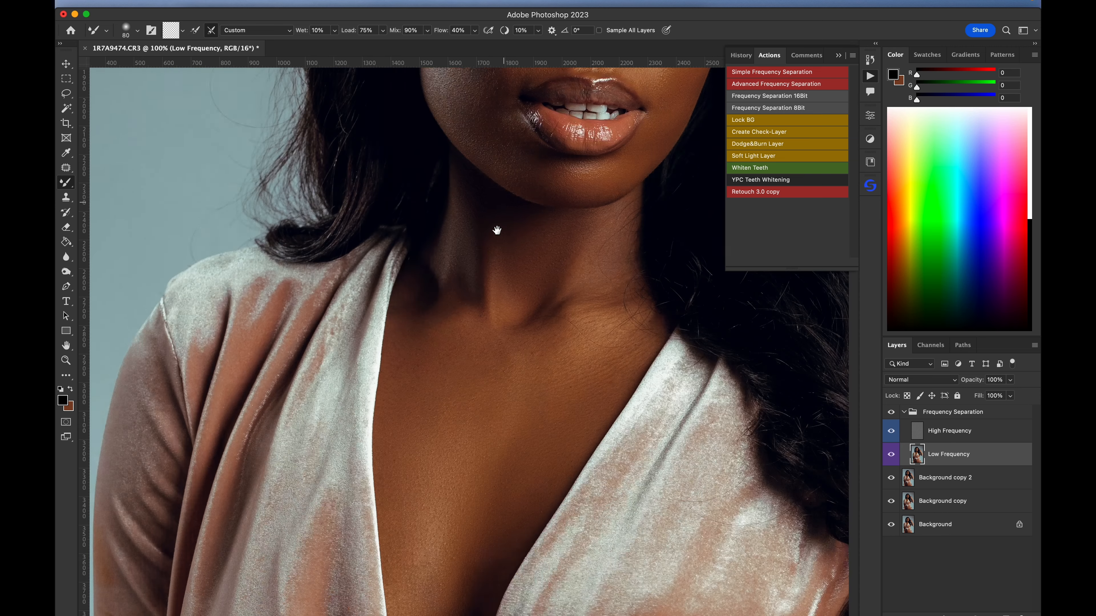
{"action": "key", "text": "bracketright"}
{"action": "key", "text": "bracketright"}
{"action": "key", "text": "bracketright"}
{"action": "key", "text": "bracketright"}
{"action": "key", "text": "bracketright"}
{"action": "key", "text": "bracketright"}
{"action": "key", "text": "bracketleft"}
{"action": "key", "text": "bracketleft"}
{"action": "key", "text": "bracketleft"}
{"action": "key", "text": "bracketleft"}
{"action": "scroll", "coordinate": [533, 201], "scroll_direction": "up", "scroll_amount": 2}
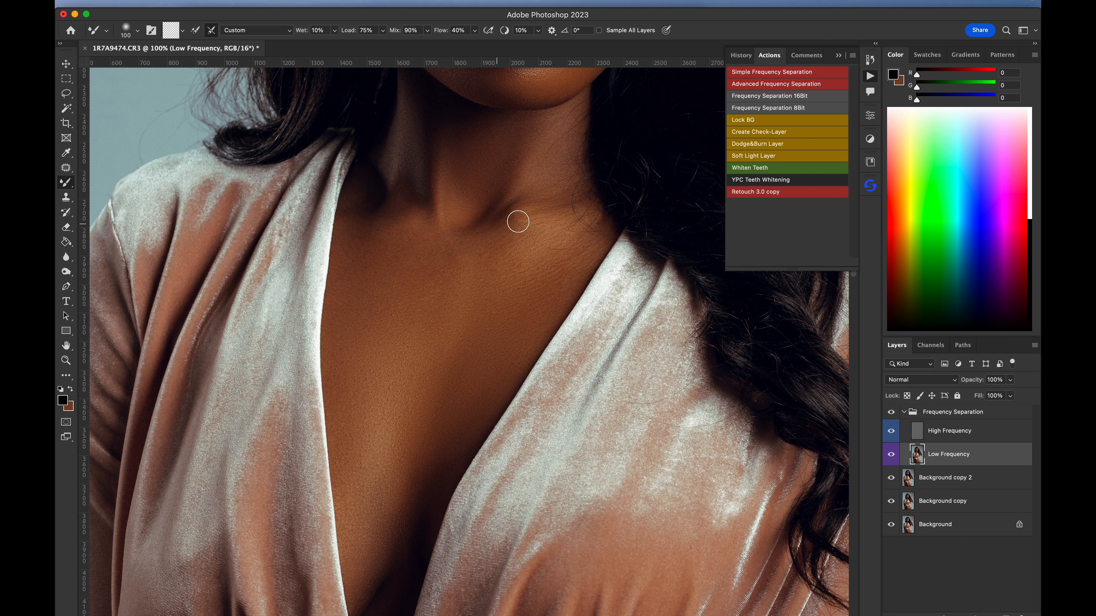
{"action": "key", "text": "h"}
{"action": "left_click_drag", "start_coordinate": [546, 215], "coordinate": [578, 259]}
Examine the skin tones of the raised hand at 200% zoom
{"action": "scroll", "coordinate": [477, 306], "scroll_direction": "right", "scroll_amount": 5}
{"action": "key", "text": "super+plus"}
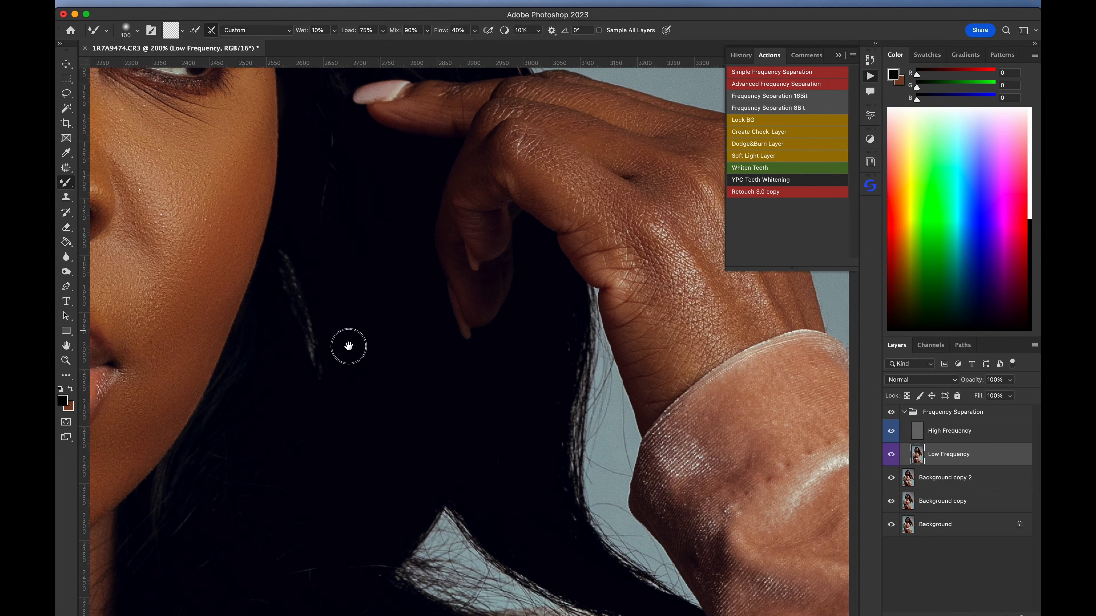
{"action": "scroll", "coordinate": [425, 297], "scroll_direction": "up", "scroll_amount": 3}
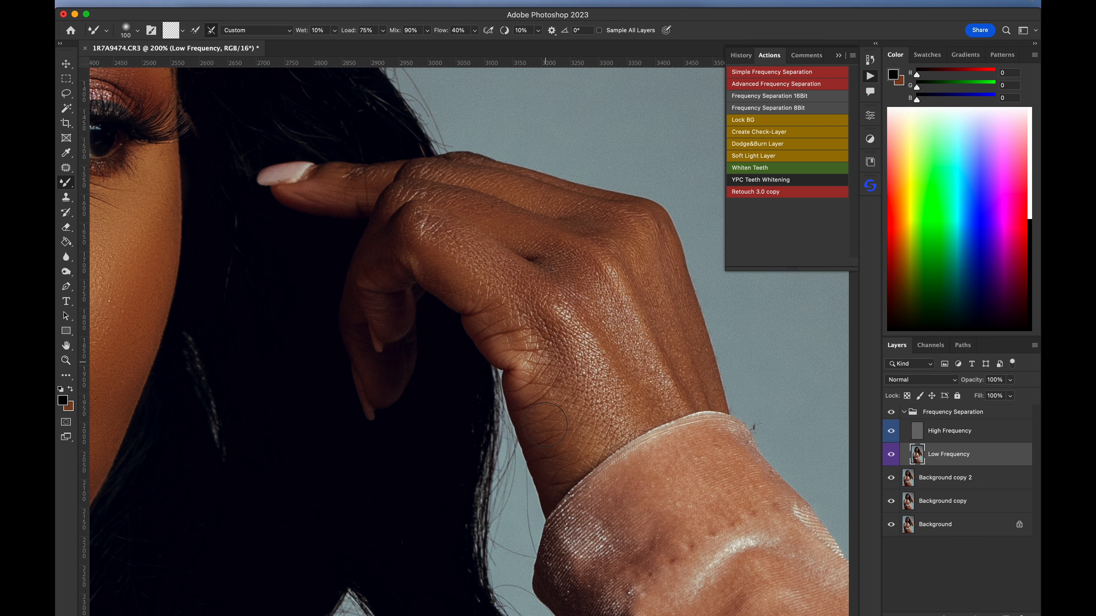
Compare the whole portrait with and without the Frequency Separation group at 50% zoom
{"action": "key", "text": "super+minus"}
{"action": "key", "text": "super+minus"}
{"action": "key", "text": "super+minus"}
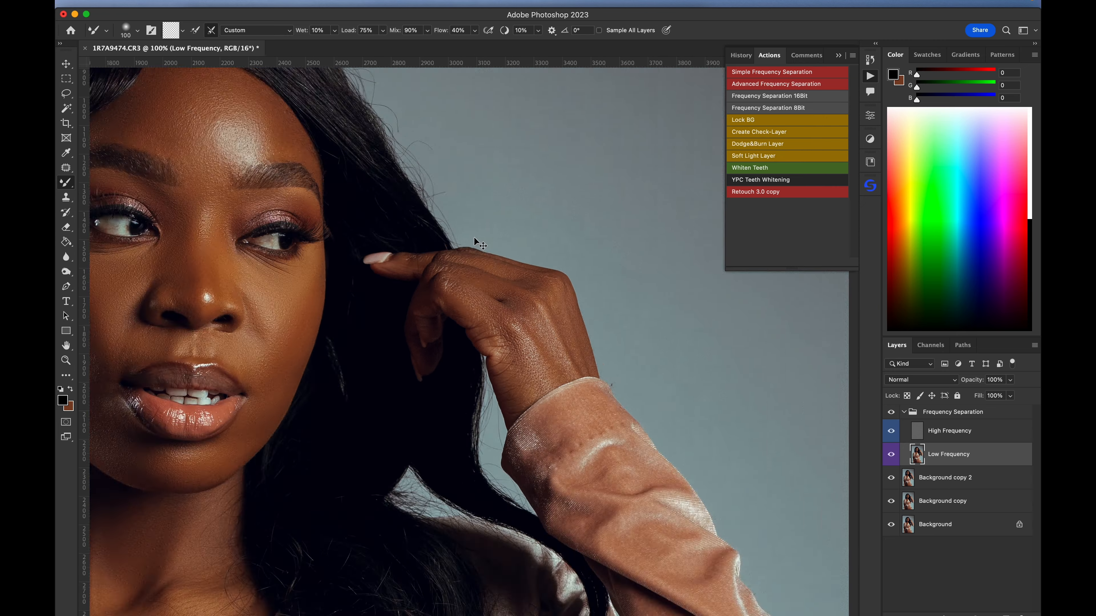
{"action": "left_click_drag", "start_coordinate": [380, 276], "coordinate": [508, 231]}
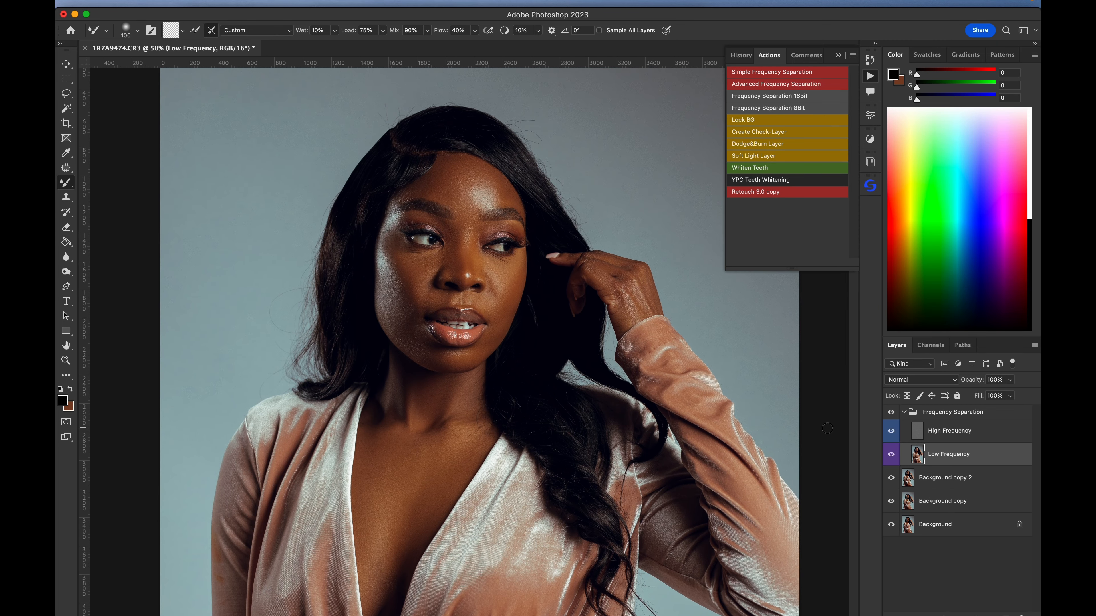
{"action": "left_click", "coordinate": [891, 412]}
{"action": "left_click", "coordinate": [891, 412]}
{"action": "scroll", "coordinate": [487, 304], "scroll_direction": "down", "scroll_amount": 3}
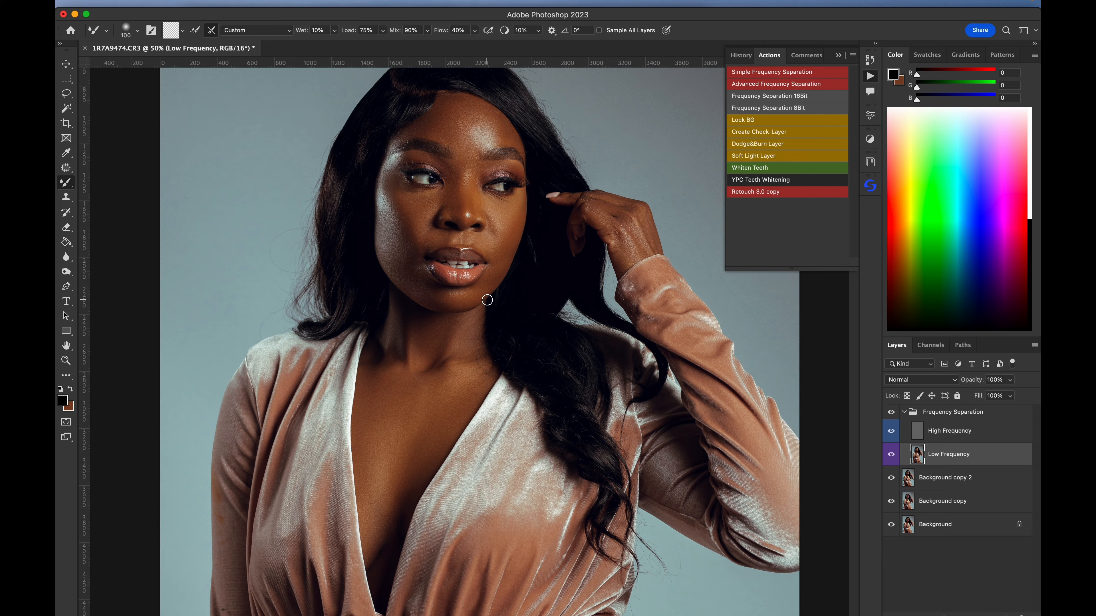
{"action": "scroll", "coordinate": [504, 316], "scroll_direction": "down", "scroll_amount": 5}
{"action": "scroll", "coordinate": [505, 313], "scroll_direction": "up", "scroll_amount": 5}
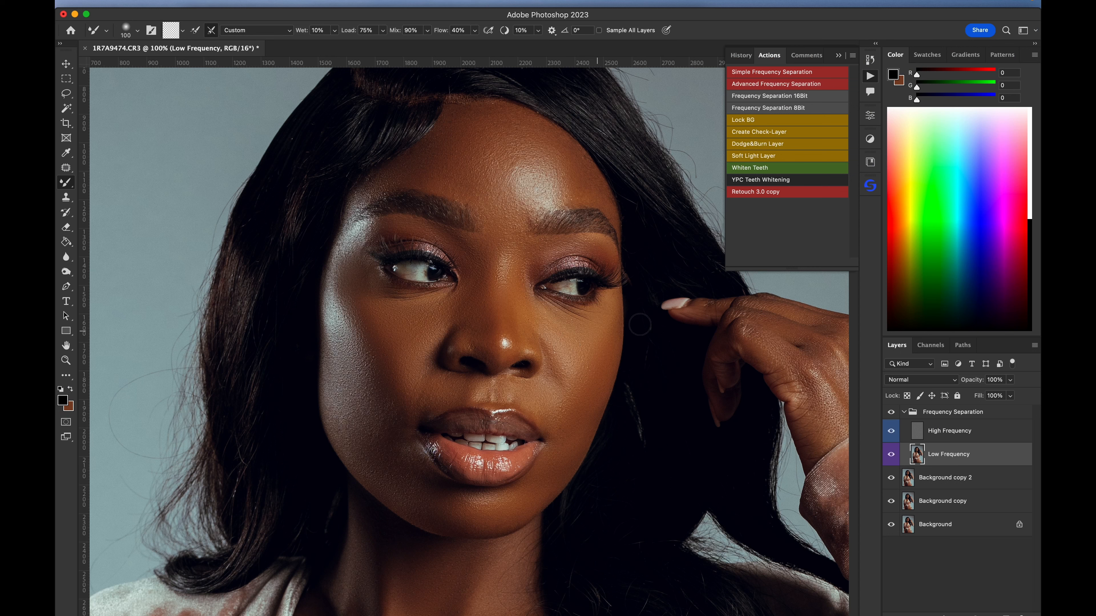
Delete the Frequency Separation group and compare the portrait with and without the Background copy 2 layer
{"action": "left_click", "coordinate": [906, 412]}
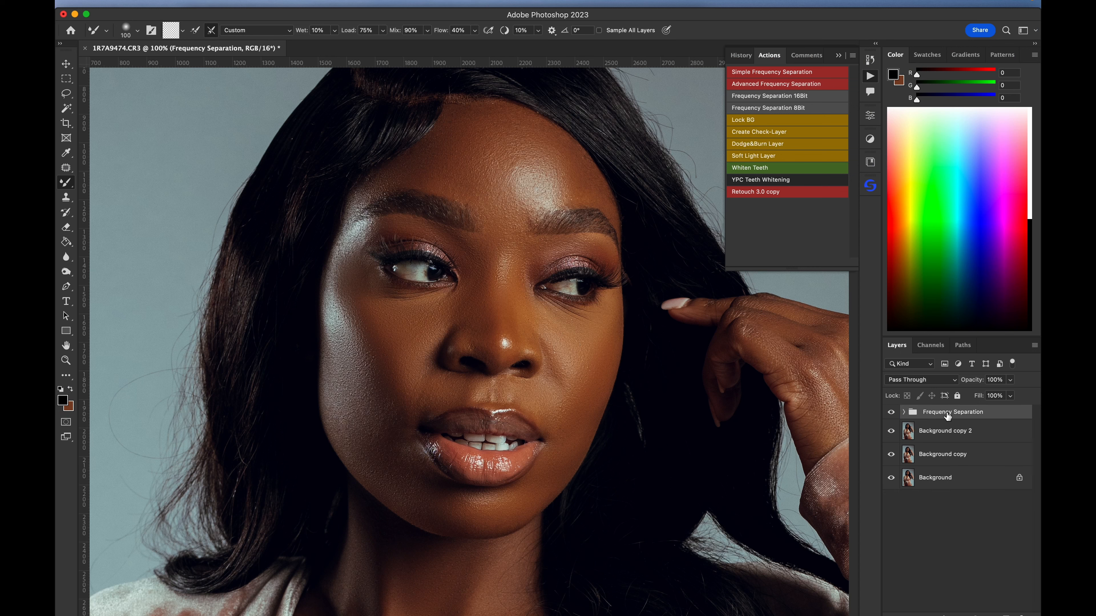
{"action": "key", "text": "Delete"}
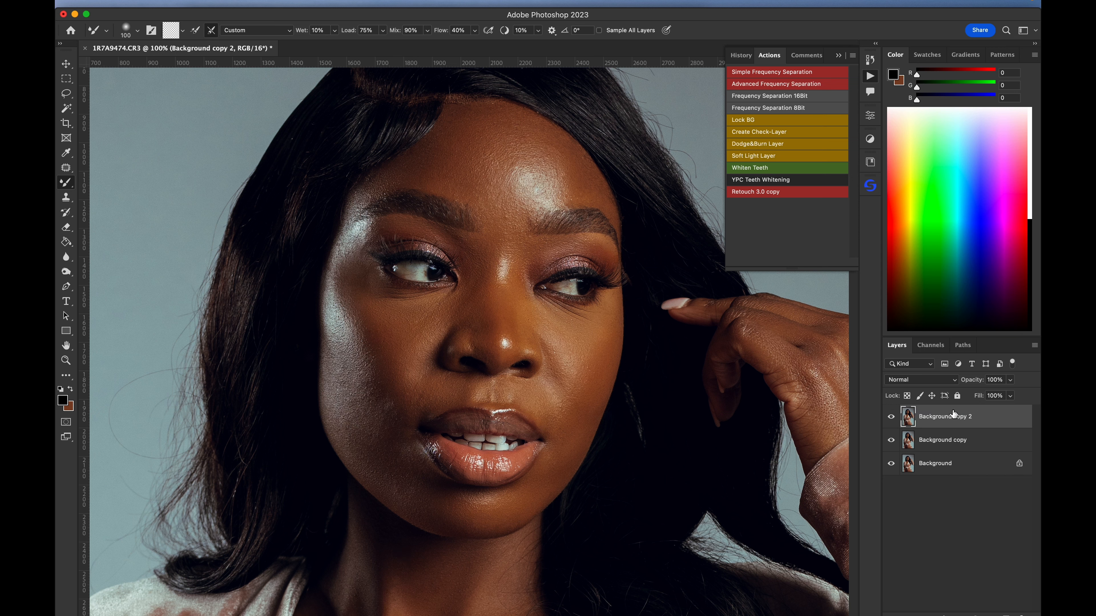
{"action": "left_click", "coordinate": [891, 417]}
{"action": "left_click", "coordinate": [892, 417]}
{"action": "left_click", "coordinate": [892, 417]}
{"action": "left_click", "coordinate": [891, 417]}
{"action": "left_click", "coordinate": [954, 441]}
{"action": "left_click", "coordinate": [891, 417]}
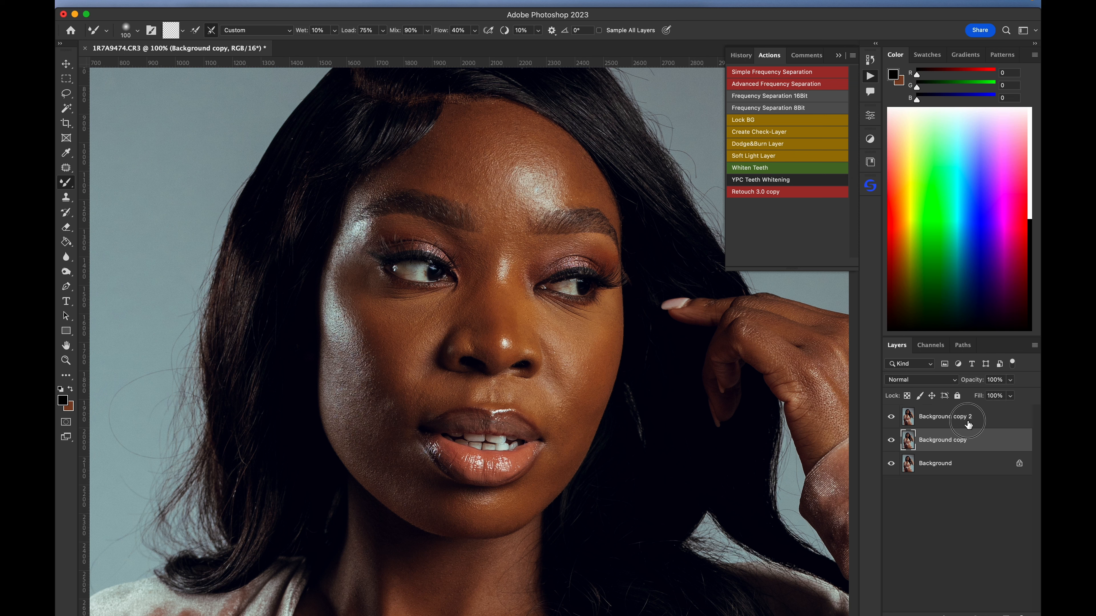
Run the Simple Frequency Separation action on the Background copy 2 layer with a blur radius of 4
{"action": "left_click", "coordinate": [966, 420]}
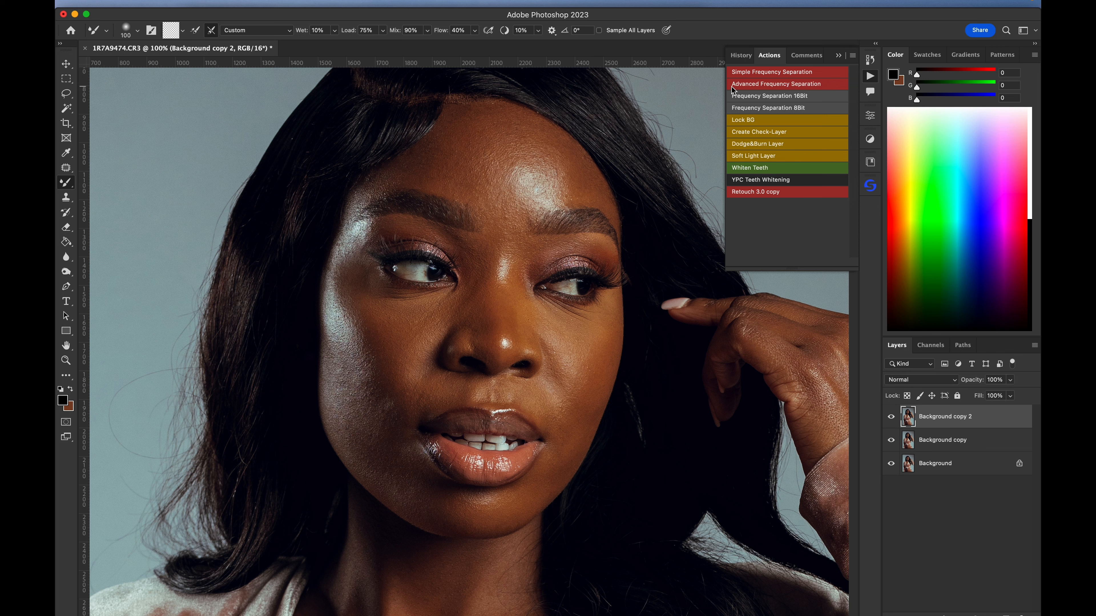
{"action": "left_click", "coordinate": [763, 76]}
{"action": "type", "text": "4"}
{"action": "left_click", "coordinate": [900, 239]}
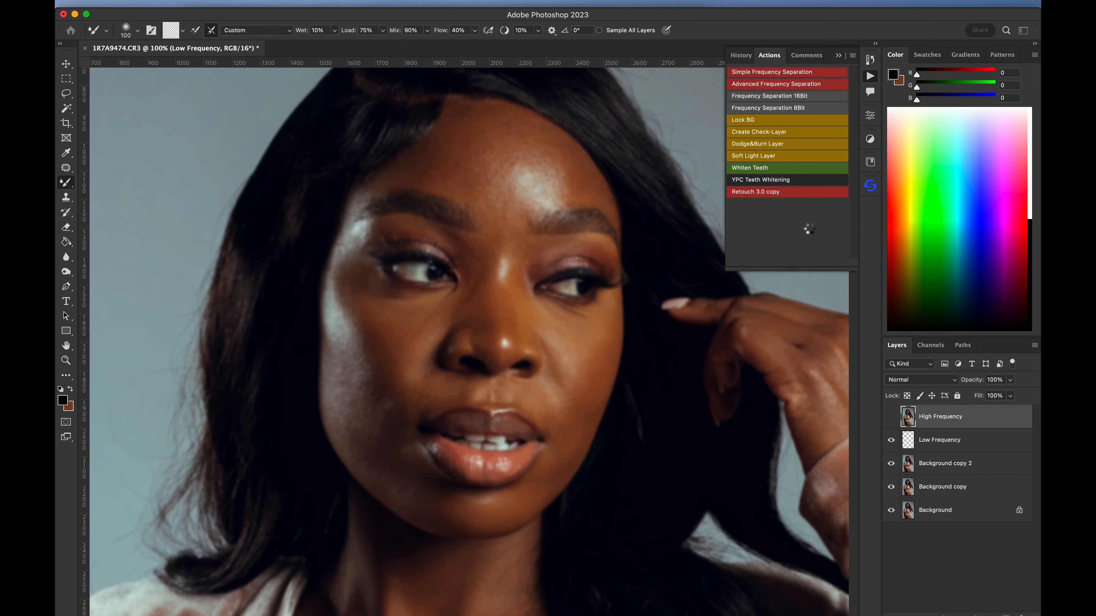
Select the forehead skin between the hairline and eyebrows with the Lasso tool, using a 10 px feather
{"action": "left_click_drag", "start_coordinate": [480, 166], "coordinate": [466, 240]}
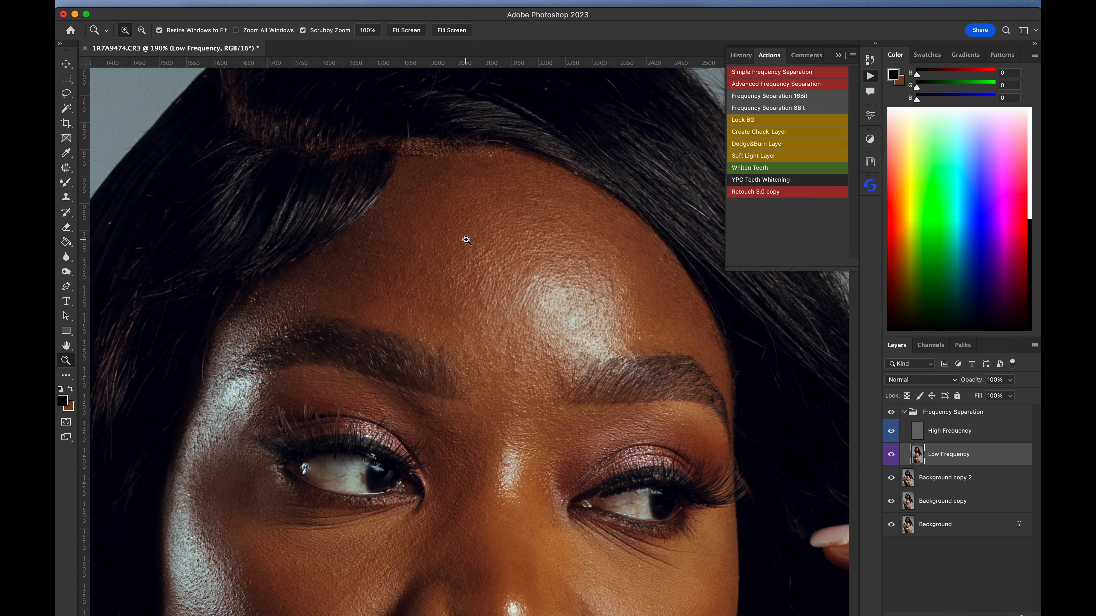
{"action": "key", "text": "l"}
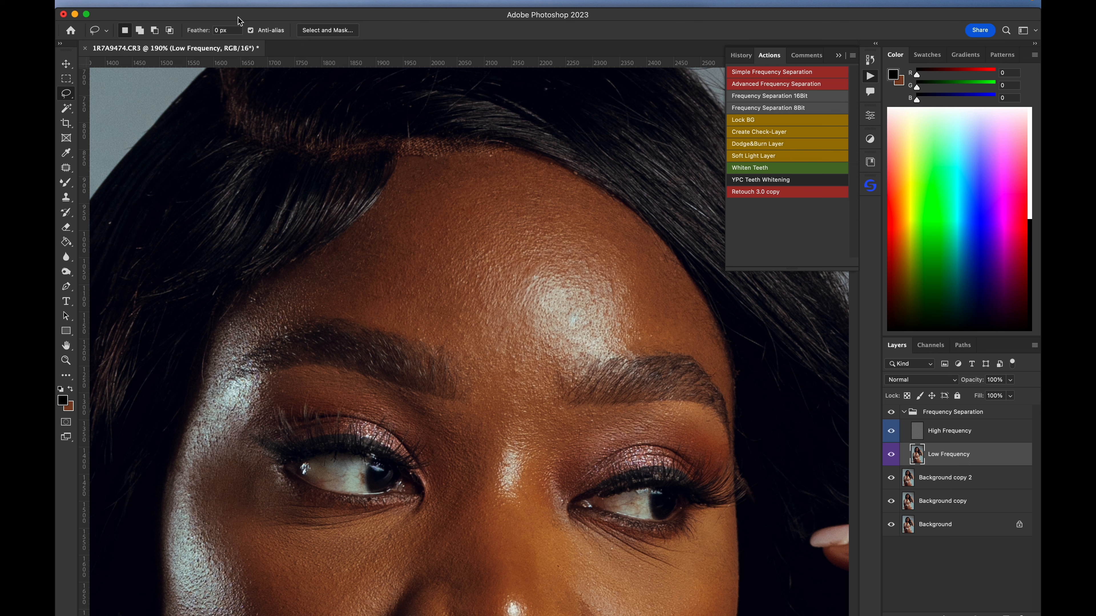
{"action": "left_click", "coordinate": [225, 30]}
{"action": "mouse_move", "coordinate": [683, 306]}
{"action": "left_mouse_down"}
{"action": "mouse_move", "coordinate": [571, 188]}
{"action": "mouse_move", "coordinate": [462, 158]}
{"action": "mouse_move", "coordinate": [386, 200]}
{"action": "mouse_move", "coordinate": [305, 304]}
{"action": "mouse_move", "coordinate": [391, 309]}
{"action": "mouse_move", "coordinate": [470, 345]}
{"action": "mouse_move", "coordinate": [559, 351]}
{"action": "mouse_move", "coordinate": [659, 345]}
{"action": "mouse_move", "coordinate": [684, 317]}
{"action": "left_mouse_up"}
{"action": "key", "text": "alt"}
{"action": "mouse_move", "coordinate": [606, 211]}
{"action": "left_mouse_down"}
{"action": "mouse_move", "coordinate": [572, 170]}
{"action": "mouse_move", "coordinate": [497, 149]}
{"action": "mouse_move", "coordinate": [380, 149]}
{"action": "left_mouse_up"}
{"action": "mouse_move", "coordinate": [518, 151]}
{"action": "left_mouse_down"}
{"action": "mouse_move", "coordinate": [505, 169]}
{"action": "mouse_move", "coordinate": [560, 186]}
{"action": "mouse_move", "coordinate": [494, 134]}
{"action": "left_mouse_up"}
{"action": "key", "text": "shift"}
{"action": "mouse_move", "coordinate": [365, 243]}
{"action": "left_mouse_down"}
{"action": "mouse_move", "coordinate": [307, 262]}
{"action": "mouse_move", "coordinate": [236, 321]}
{"action": "mouse_move", "coordinate": [343, 302]}
{"action": "left_mouse_up"}
{"action": "key", "text": "alt"}
{"action": "mouse_move", "coordinate": [372, 226]}
{"action": "left_mouse_down"}
{"action": "mouse_move", "coordinate": [265, 282]}
{"action": "mouse_move", "coordinate": [208, 352]}
{"action": "mouse_move", "coordinate": [298, 233]}
{"action": "mouse_move", "coordinate": [314, 254]}
{"action": "left_mouse_up"}
Apply a Gaussian Blur with an 8-pixel radius to the selected forehead on the Low Frequency layer, and deselect it
{"action": "left_click", "coordinate": [321, 2]}
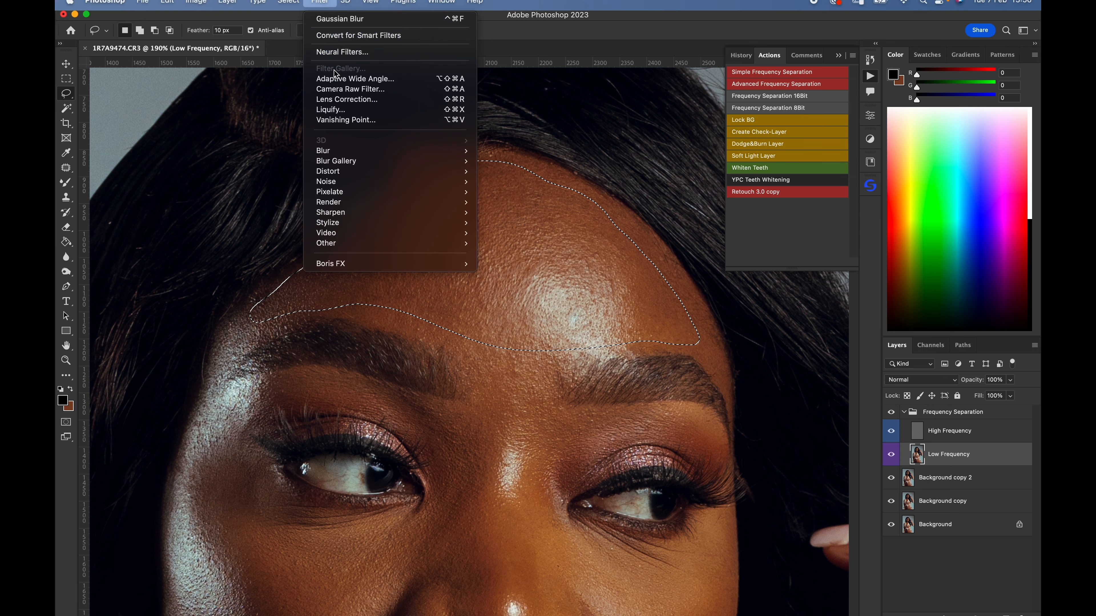
{"action": "mouse_move", "coordinate": [338, 153]}
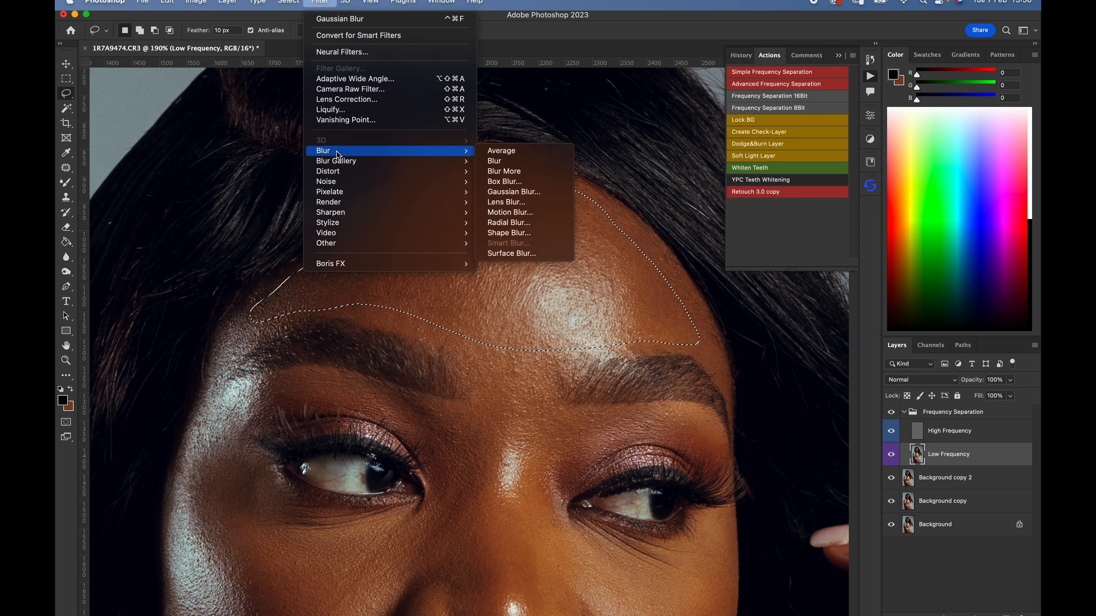
{"action": "left_click", "coordinate": [535, 197]}
{"action": "left_click", "coordinate": [527, 277]}
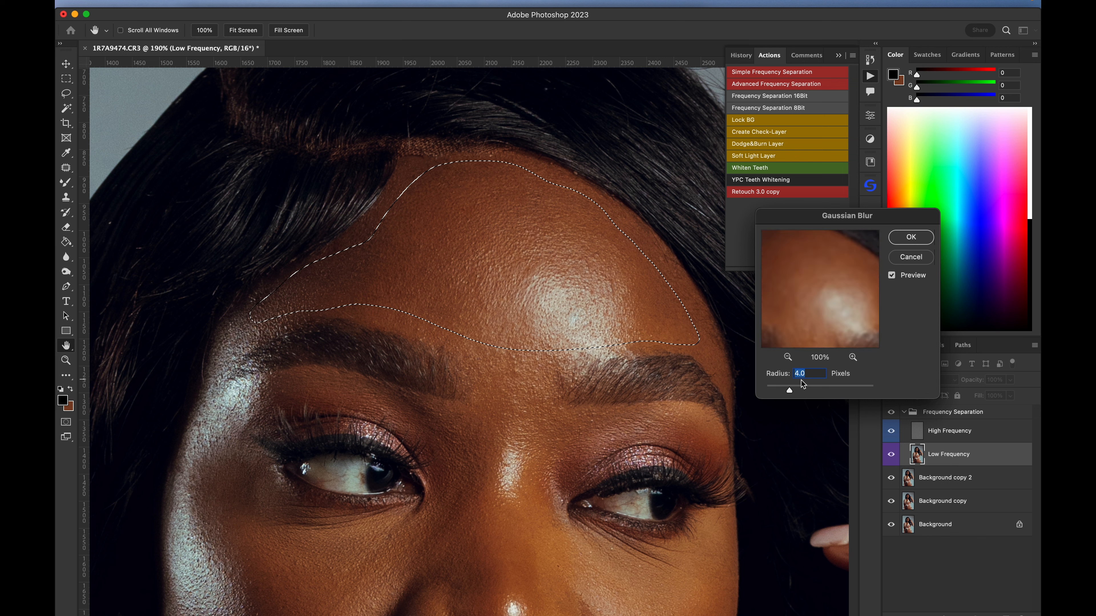
{"action": "left_click_drag", "start_coordinate": [789, 391], "coordinate": [801, 392]}
{"action": "type", "text": "8"}
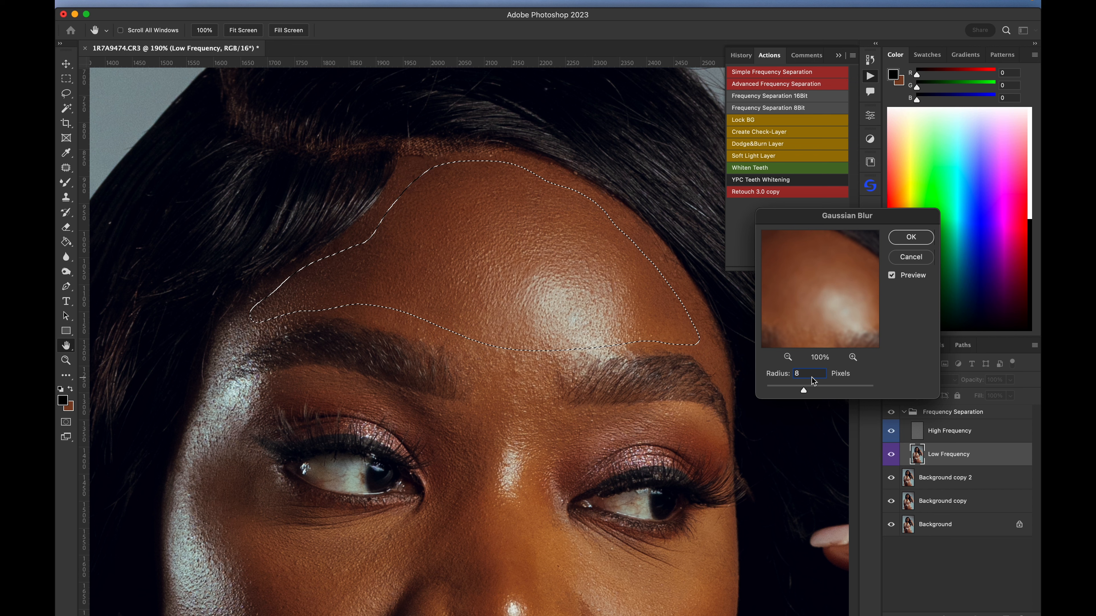
{"action": "key", "text": "Return"}
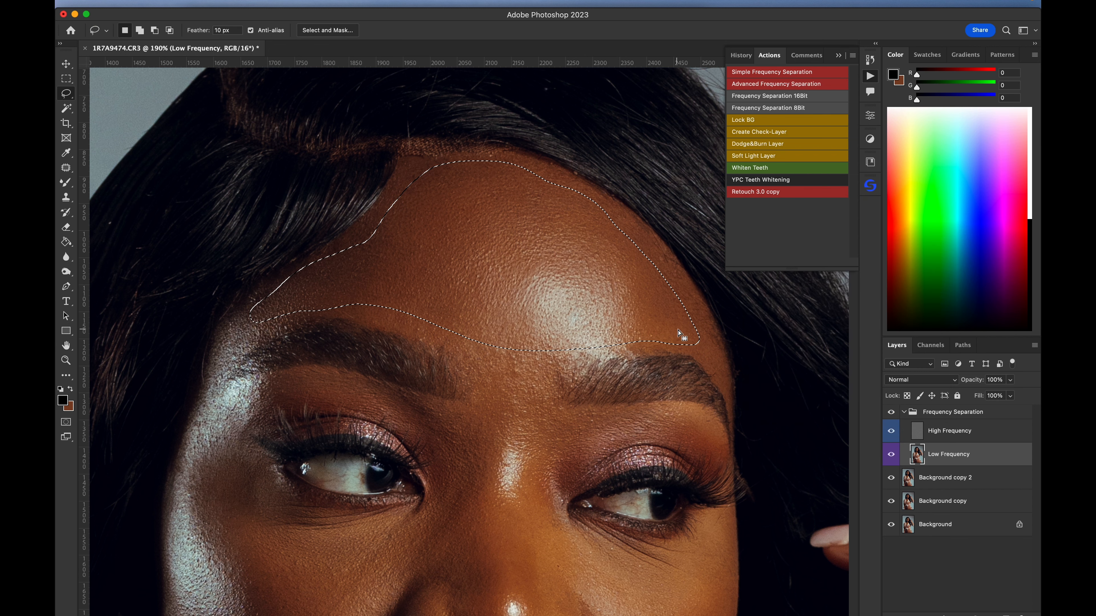
{"action": "key", "text": "super+d"}
Lasso the skin of both cheeks and the chin, leaving out the eyes, nose and lips
{"action": "left_click_drag", "start_coordinate": [628, 363], "coordinate": [639, 236]}
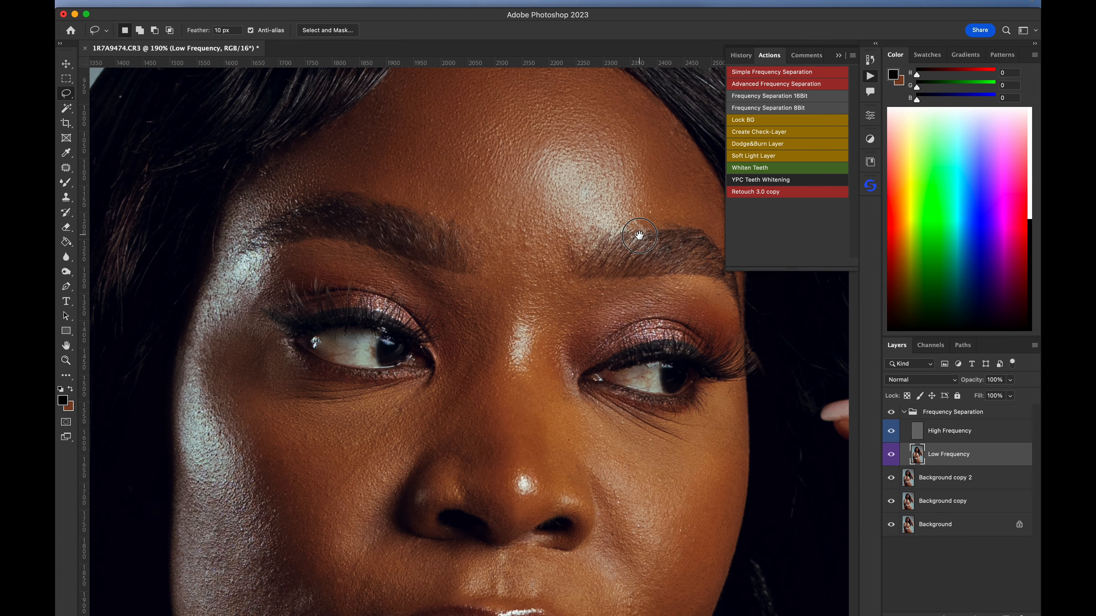
{"action": "left_click", "coordinate": [891, 412]}
{"action": "left_click_drag", "start_coordinate": [398, 325], "coordinate": [432, 258]}
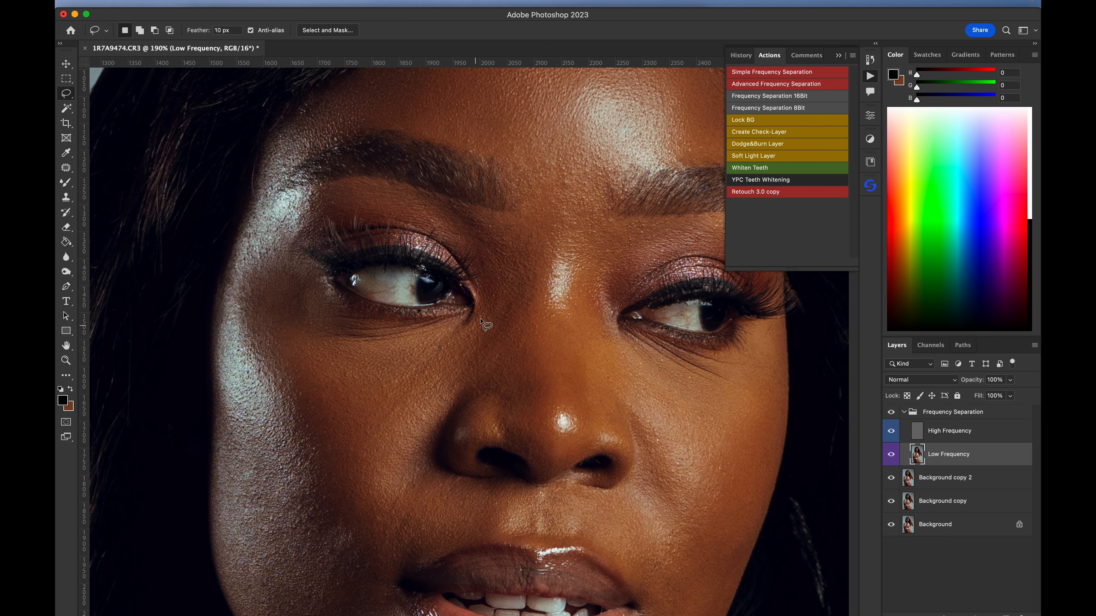
{"action": "mouse_move", "coordinate": [535, 233]}
{"action": "left_mouse_down"}
{"action": "mouse_move", "coordinate": [505, 216]}
{"action": "mouse_move", "coordinate": [458, 245]}
{"action": "mouse_move", "coordinate": [482, 298]}
{"action": "mouse_move", "coordinate": [472, 344]}
{"action": "mouse_move", "coordinate": [343, 324]}
{"action": "mouse_move", "coordinate": [258, 249]}
{"action": "mouse_move", "coordinate": [379, 514]}
{"action": "mouse_move", "coordinate": [550, 233]}
{"action": "mouse_move", "coordinate": [574, 112]}
{"action": "left_mouse_up"}
{"action": "mouse_move", "coordinate": [555, 214]}
{"action": "left_mouse_down"}
{"action": "mouse_move", "coordinate": [544, 272]}
{"action": "mouse_move", "coordinate": [464, 392]}
{"action": "mouse_move", "coordinate": [317, 527]}
{"action": "mouse_move", "coordinate": [257, 436]}
{"action": "left_mouse_up"}
{"action": "left_click_drag", "start_coordinate": [570, 326], "coordinate": [434, 285]}
{"action": "mouse_move", "coordinate": [636, 225]}
{"action": "left_mouse_down"}
{"action": "mouse_move", "coordinate": [501, 173]}
{"action": "mouse_move", "coordinate": [523, 259]}
{"action": "mouse_move", "coordinate": [511, 307]}
{"action": "mouse_move", "coordinate": [474, 337]}
{"action": "mouse_move", "coordinate": [479, 367]}
{"action": "mouse_move", "coordinate": [548, 451]}
{"action": "mouse_move", "coordinate": [604, 427]}
{"action": "mouse_move", "coordinate": [623, 199]}
{"action": "left_mouse_up"}
{"action": "mouse_move", "coordinate": [523, 457]}
{"action": "left_mouse_down"}
{"action": "mouse_move", "coordinate": [631, 306]}
{"action": "mouse_move", "coordinate": [567, 403]}
{"action": "left_mouse_up"}
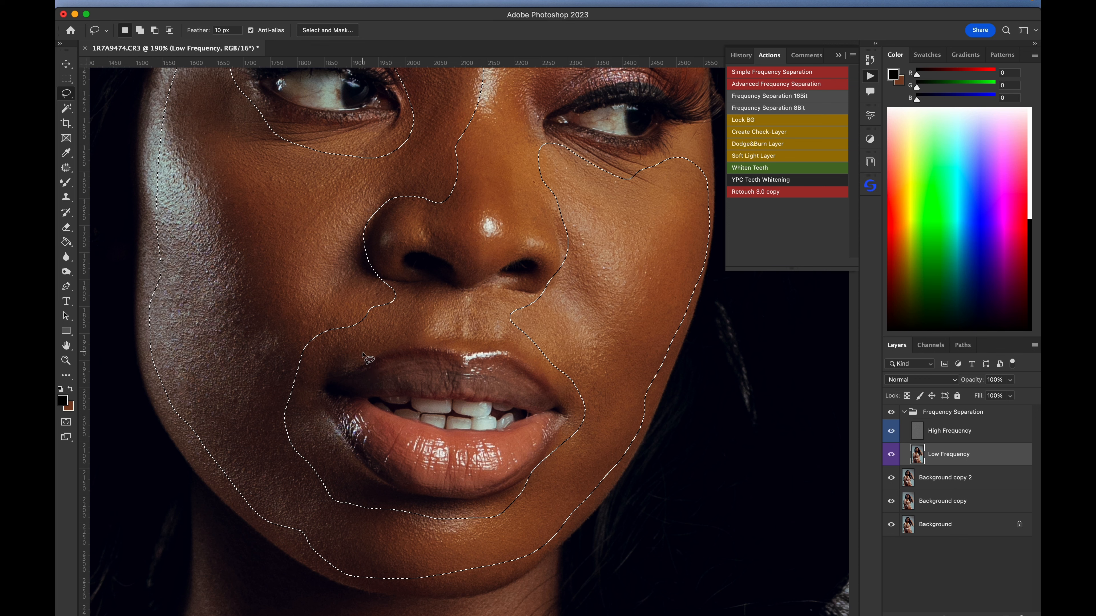
Apply a Gaussian Blur with an 8-pixel radius to the selected cheeks and chin on the Low Frequency layer, and deselect them
{"action": "mouse_move", "coordinate": [390, 1]}
{"action": "left_click", "coordinate": [320, 2]}
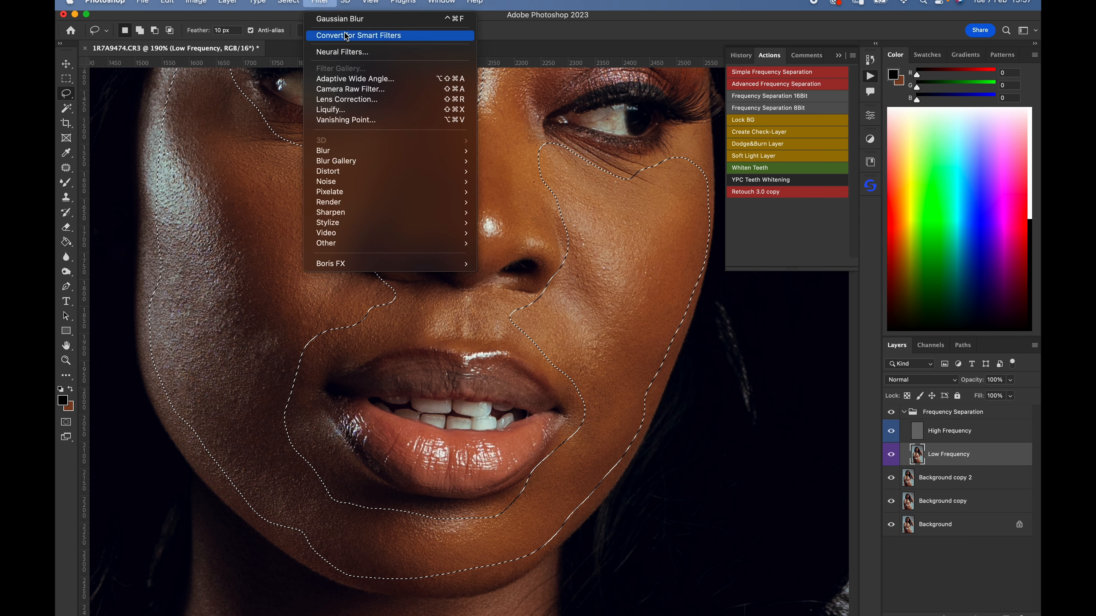
{"action": "left_click", "coordinate": [362, 24]}
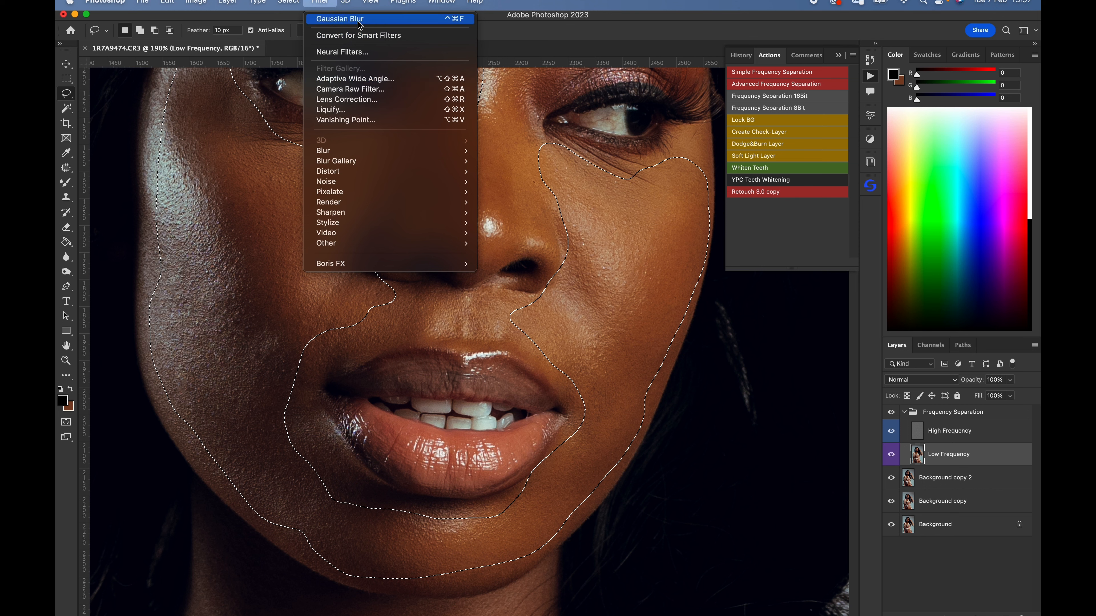
{"action": "mouse_move", "coordinate": [345, 150]}
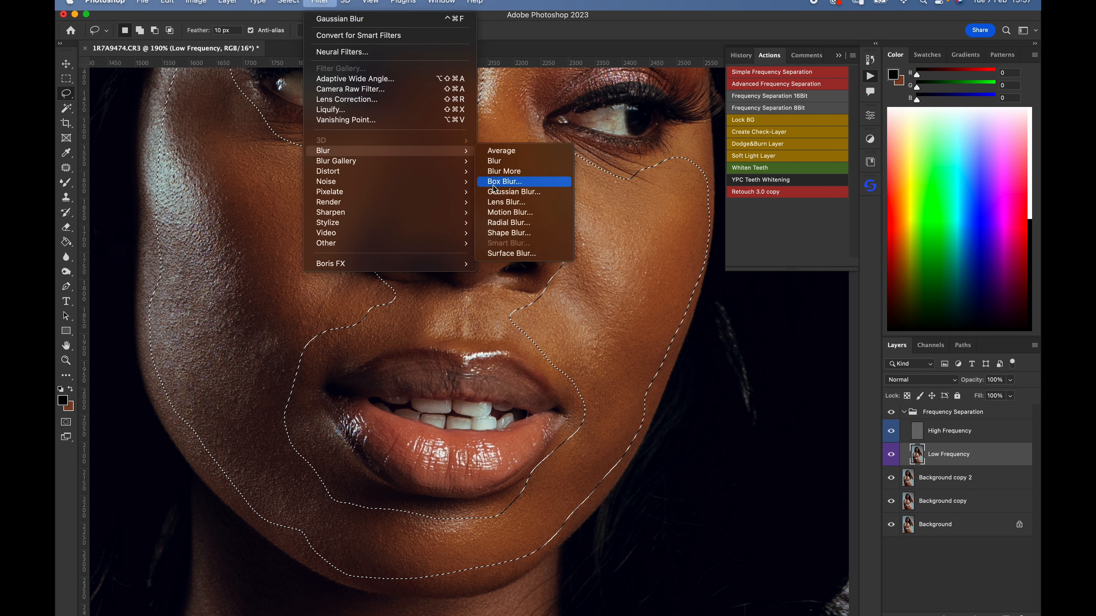
{"action": "left_click", "coordinate": [496, 194]}
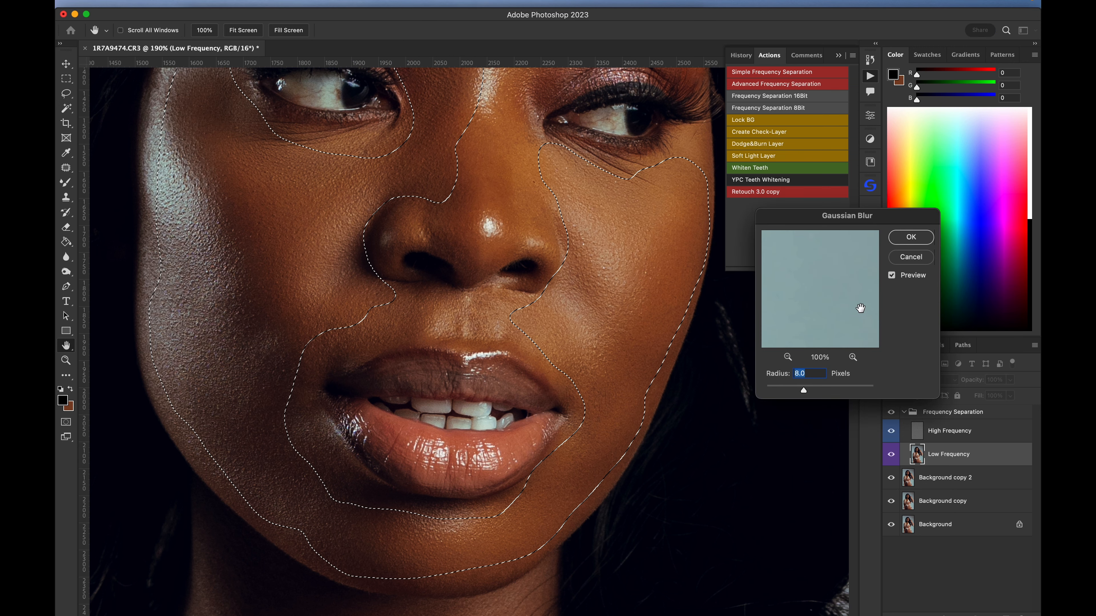
{"action": "left_click", "coordinate": [911, 236]}
{"action": "key", "text": "ctrl+d"}
Lasso the skin along the bridge and tip of the nose, above the nostrils
{"action": "left_click_drag", "start_coordinate": [428, 178], "coordinate": [418, 260]}
{"action": "left_click_drag", "start_coordinate": [496, 205], "coordinate": [518, 181]}
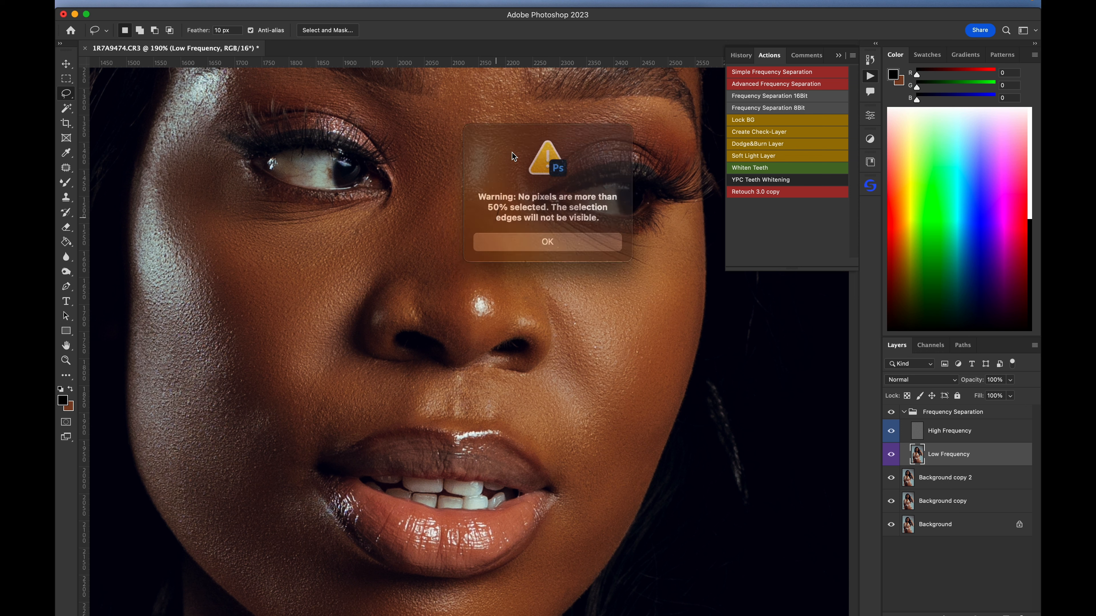
{"action": "left_click", "coordinate": [539, 227]}
{"action": "mouse_move", "coordinate": [516, 139]}
{"action": "left_mouse_down"}
{"action": "mouse_move", "coordinate": [458, 144]}
{"action": "mouse_move", "coordinate": [432, 299]}
{"action": "mouse_move", "coordinate": [404, 324]}
{"action": "mouse_move", "coordinate": [541, 315]}
{"action": "mouse_move", "coordinate": [539, 213]}
{"action": "mouse_move", "coordinate": [519, 166]}
{"action": "mouse_move", "coordinate": [545, 254]}
{"action": "left_mouse_up"}
{"action": "mouse_move", "coordinate": [431, 350]}
{"action": "left_mouse_down"}
{"action": "mouse_move", "coordinate": [431, 320]}
{"action": "mouse_move", "coordinate": [387, 306]}
{"action": "mouse_move", "coordinate": [427, 307]}
{"action": "left_mouse_up"}
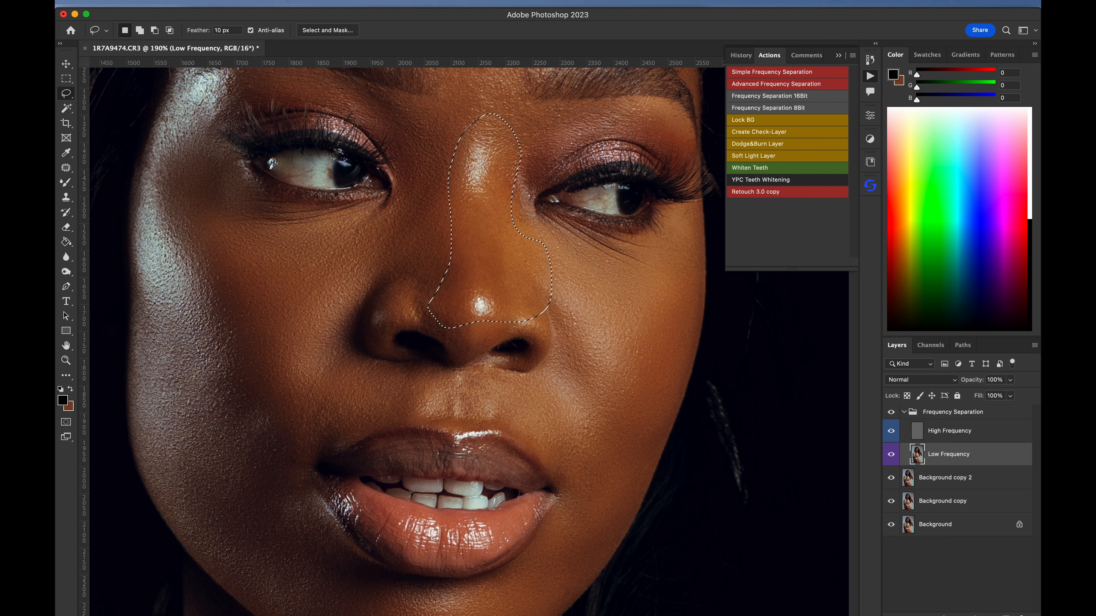
{"action": "left_click", "coordinate": [332, 2]}
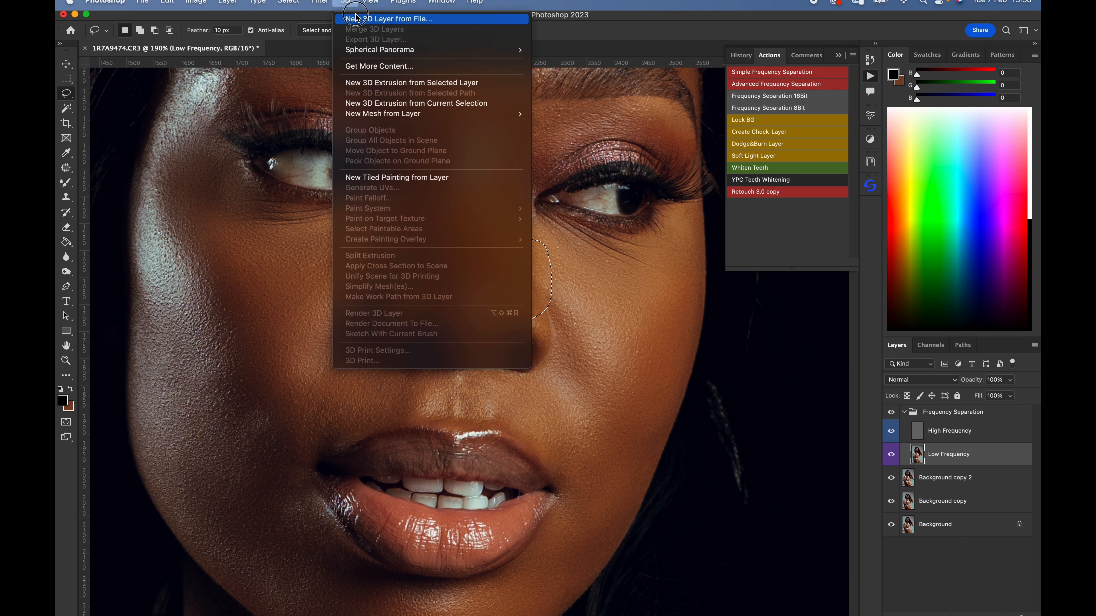
{"action": "left_click", "coordinate": [353, 18]}
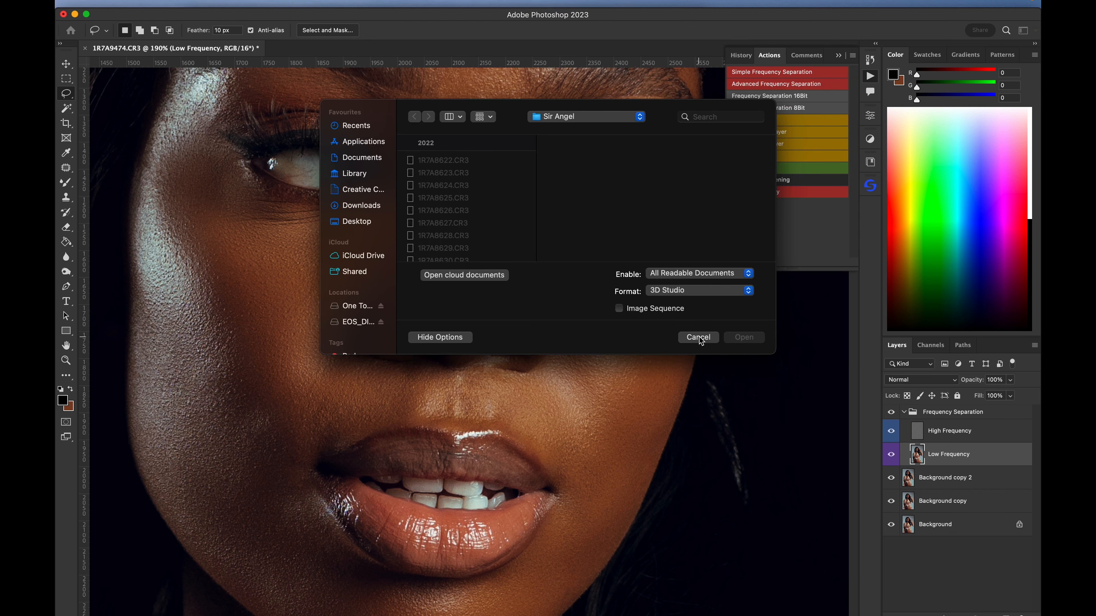
{"action": "left_click", "coordinate": [699, 337]}
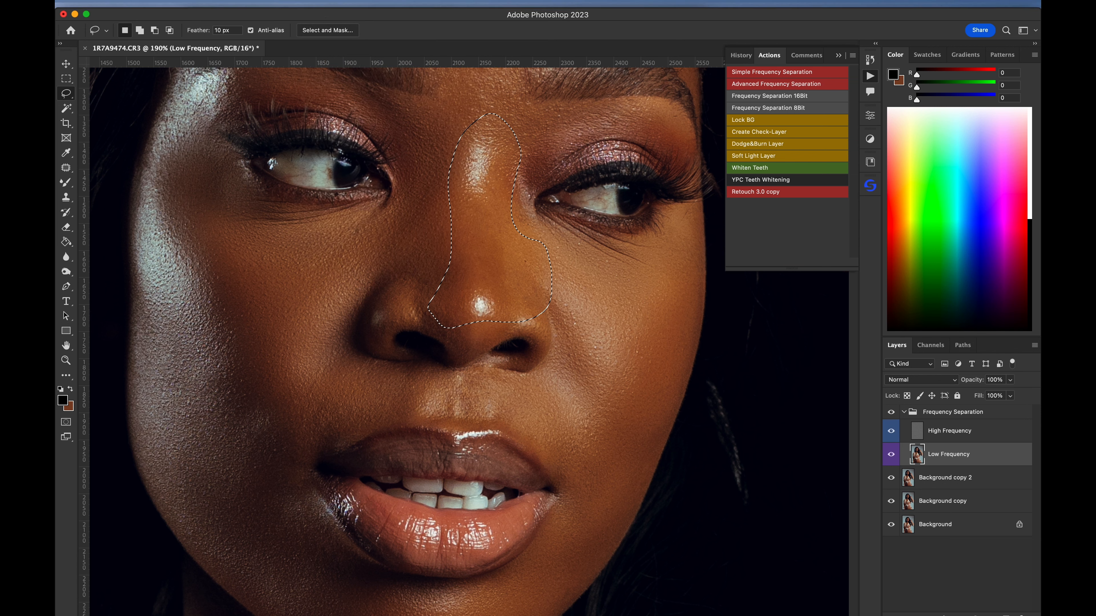
Repeat the last Gaussian Blur on the selected nose area of the Low Frequency layer, and deselect it
{"action": "left_click", "coordinate": [332, 2]}
{"action": "left_click", "coordinate": [345, 19]}
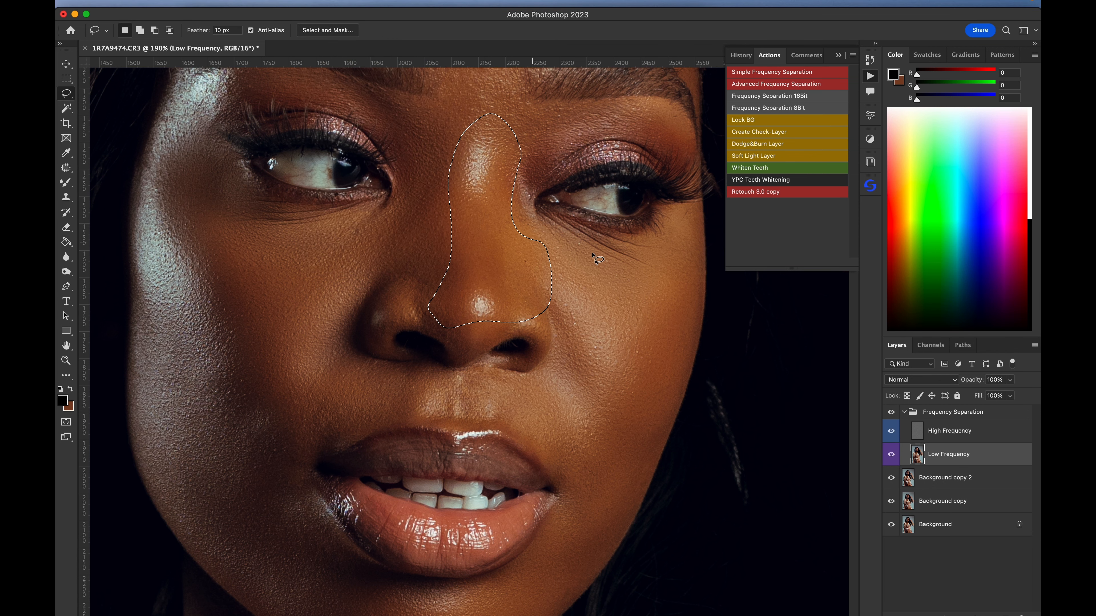
Lasso the chest skin inside the dress neckline, repeat the last Gaussian Blur on it, and deselect it
{"action": "left_click_drag", "start_coordinate": [535, 416], "coordinate": [591, 251]}
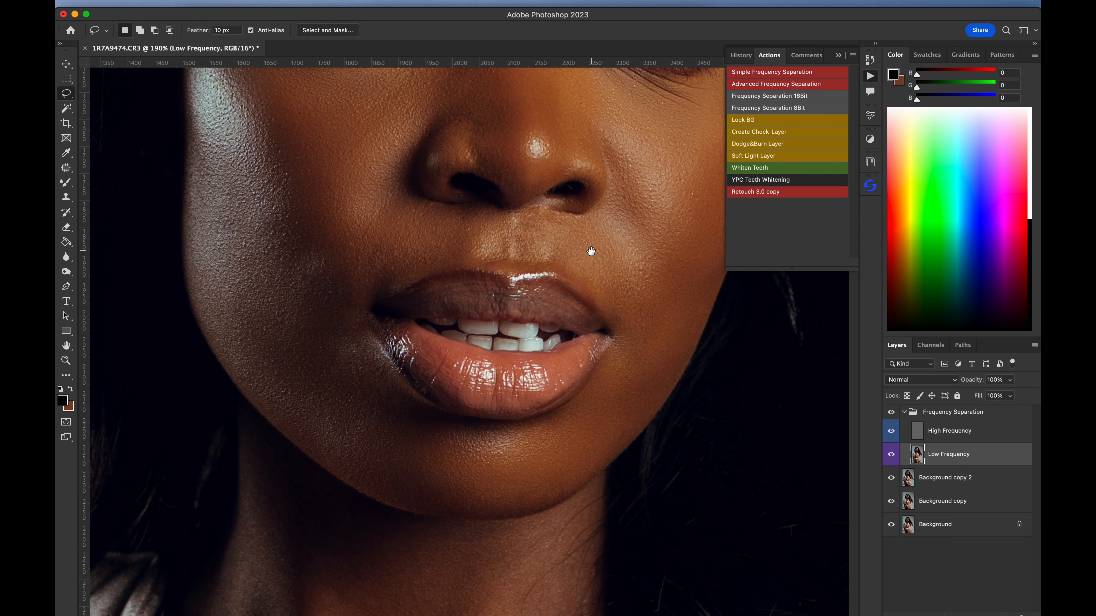
{"action": "scroll", "coordinate": [591, 259], "scroll_direction": "down", "scroll_amount": 5}
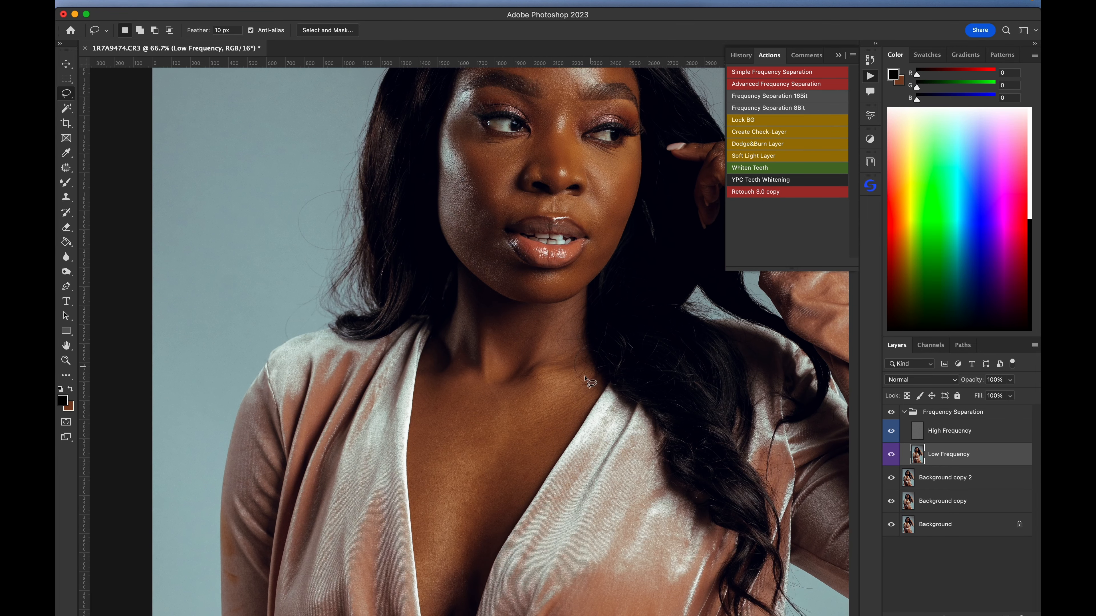
{"action": "mouse_move", "coordinate": [566, 388]}
{"action": "left_mouse_down"}
{"action": "mouse_move", "coordinate": [442, 401]}
{"action": "mouse_move", "coordinate": [426, 547]}
{"action": "mouse_move", "coordinate": [440, 571]}
{"action": "mouse_move", "coordinate": [540, 458]}
{"action": "mouse_move", "coordinate": [566, 391]}
{"action": "left_mouse_up"}
{"action": "mouse_move", "coordinate": [496, 482]}
{"action": "left_mouse_down"}
{"action": "mouse_move", "coordinate": [531, 377]}
{"action": "mouse_move", "coordinate": [514, 453]}
{"action": "mouse_move", "coordinate": [492, 498]}
{"action": "mouse_move", "coordinate": [477, 498]}
{"action": "mouse_move", "coordinate": [464, 287]}
{"action": "left_mouse_up"}
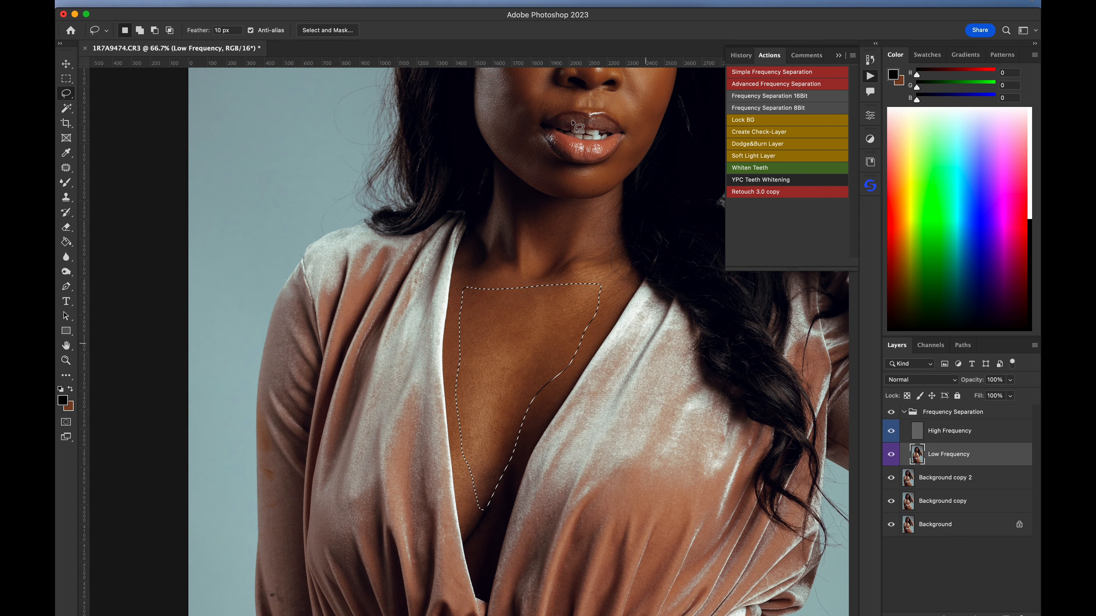
{"action": "left_click", "coordinate": [320, 2]}
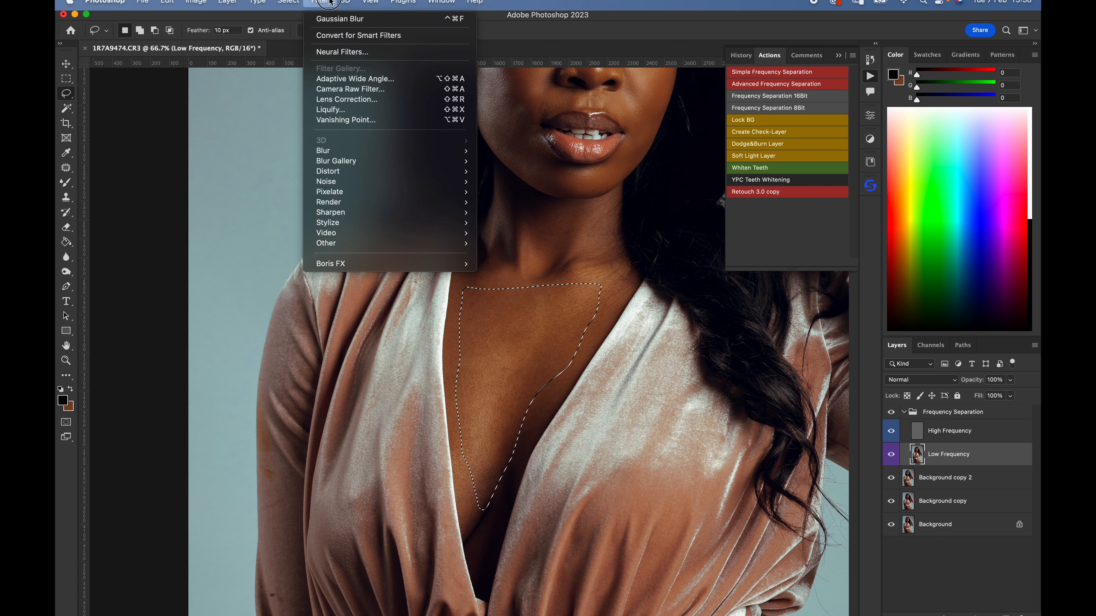
{"action": "left_click", "coordinate": [332, 18]}
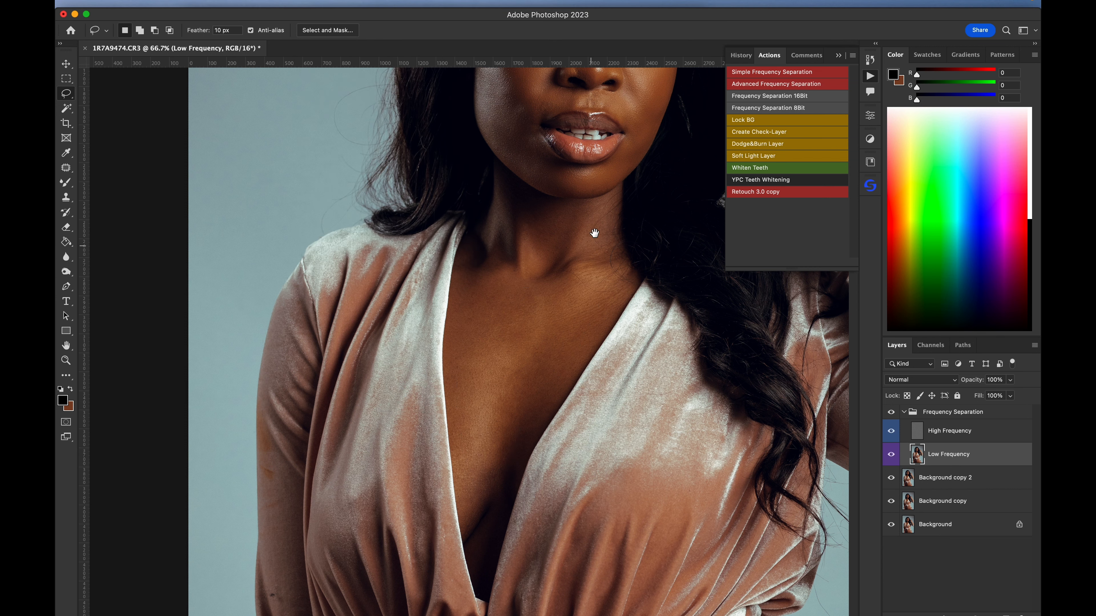
Inspect the blurred skin areas on the face, neck and chest at closer range
{"action": "left_click_drag", "start_coordinate": [595, 239], "coordinate": [601, 378]}
{"action": "left_click_drag", "start_coordinate": [627, 197], "coordinate": [613, 249]}
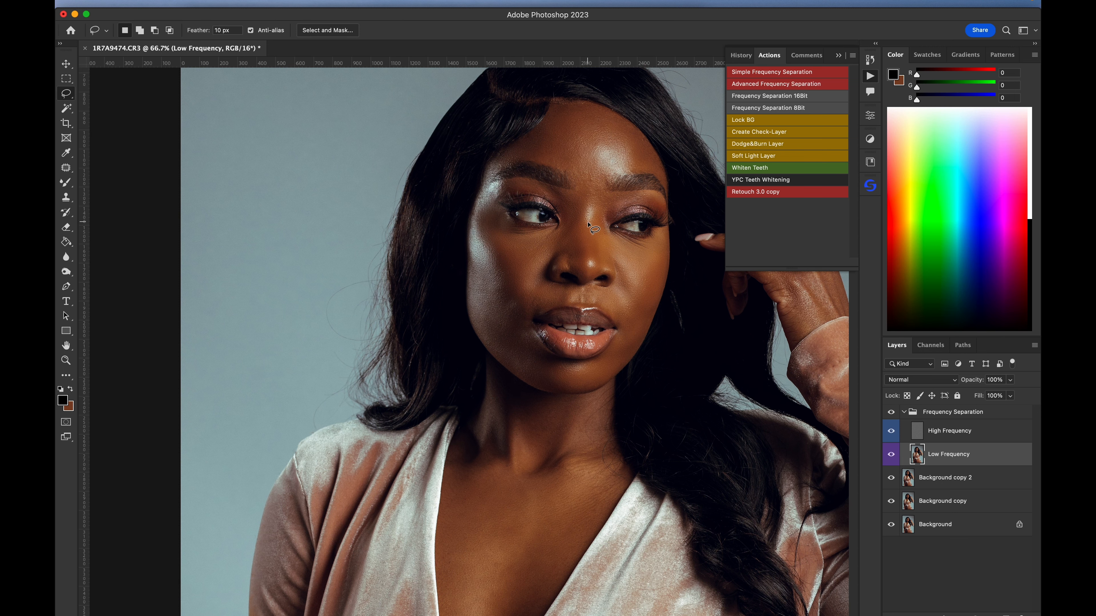
{"action": "scroll", "coordinate": [589, 225], "scroll_direction": "up", "scroll_amount": 3}
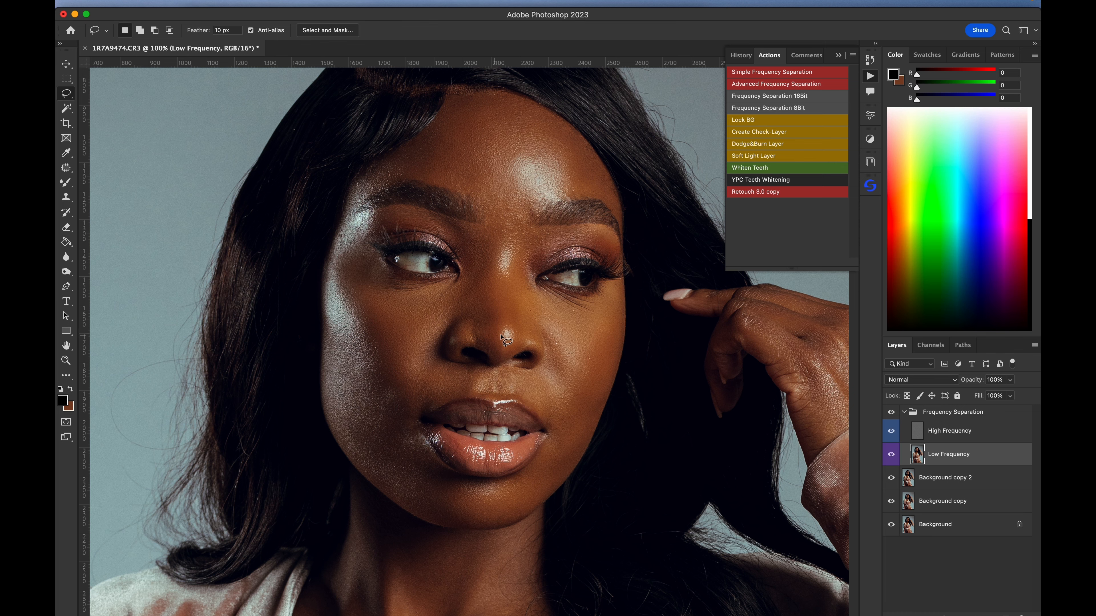
{"action": "scroll", "coordinate": [605, 362], "scroll_direction": "down", "scroll_amount": 10}
{"action": "scroll", "coordinate": [380, 320], "scroll_direction": "up", "scroll_amount": 5}
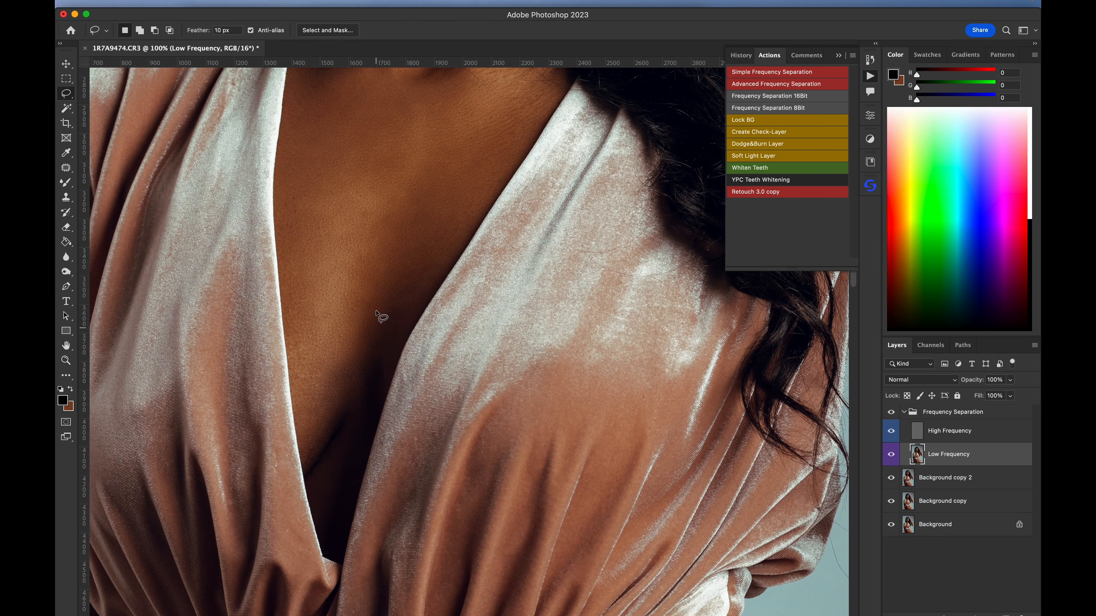
{"action": "scroll", "coordinate": [410, 243], "scroll_direction": "up", "scroll_amount": 1}
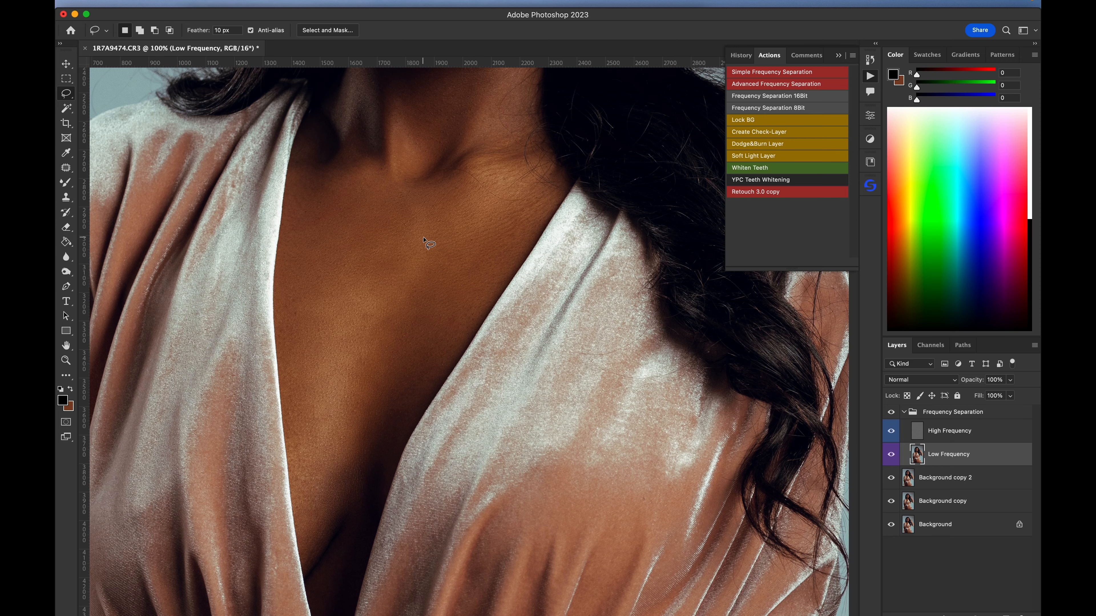